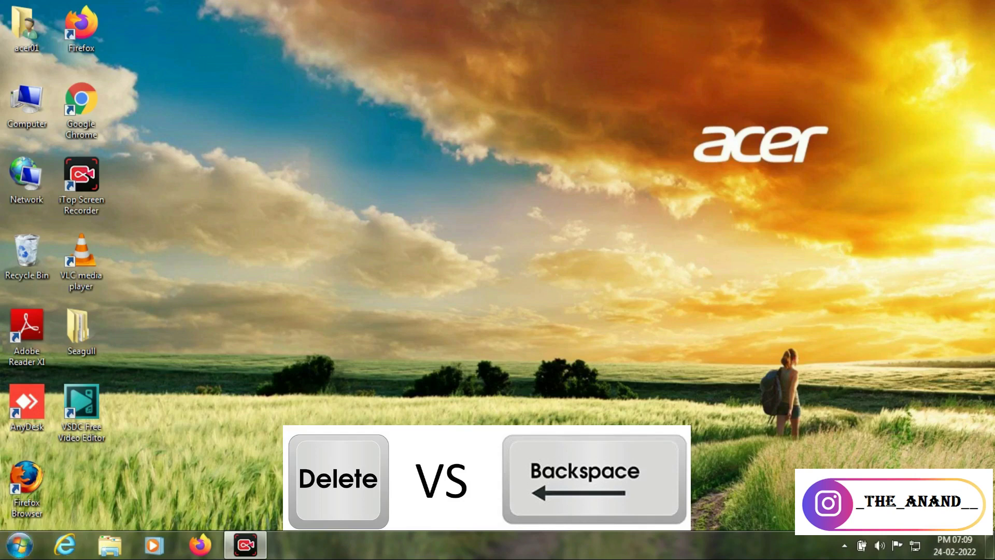
# Launch Microsoft Office Word 2007 from the Start menu and type a two-word name
pyautogui.click(19, 544)
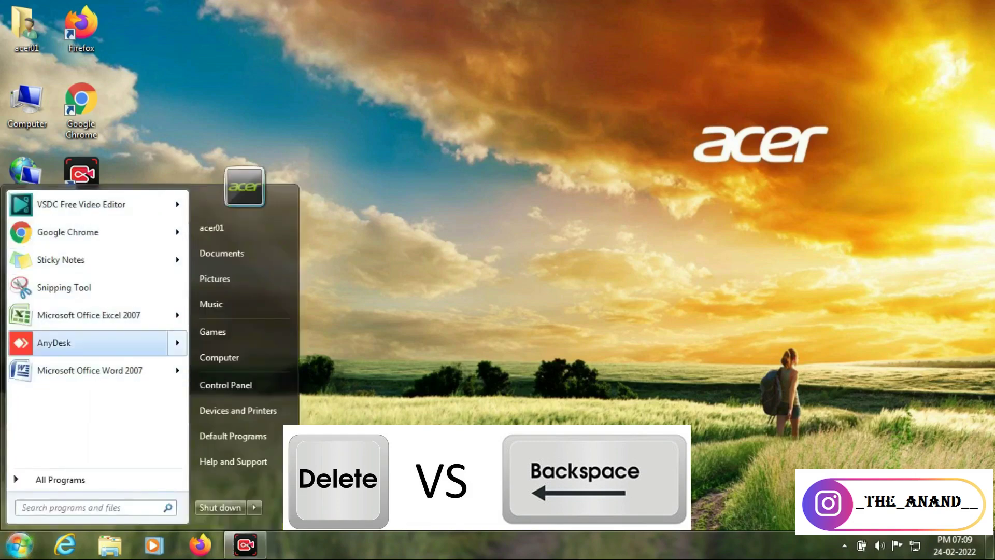
pyautogui.click(89, 371)
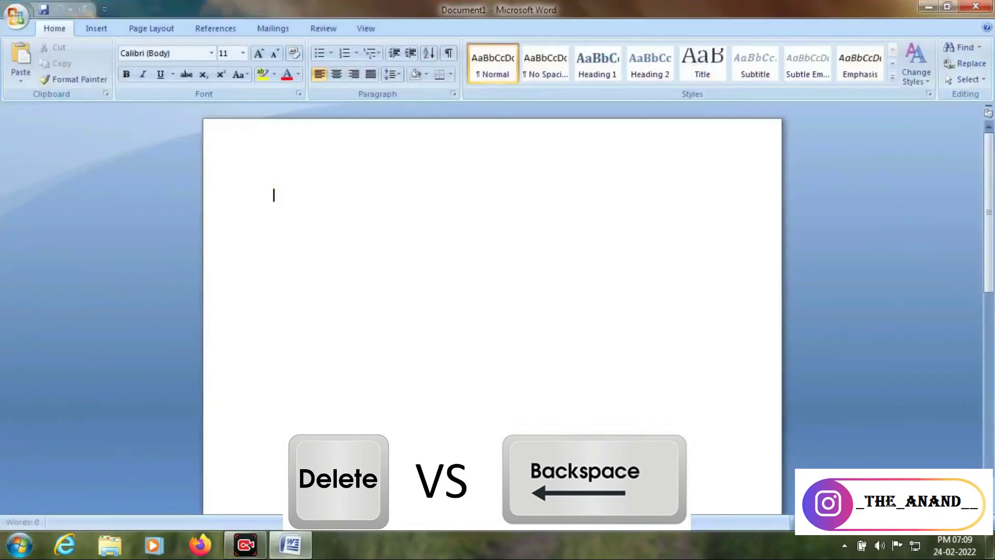
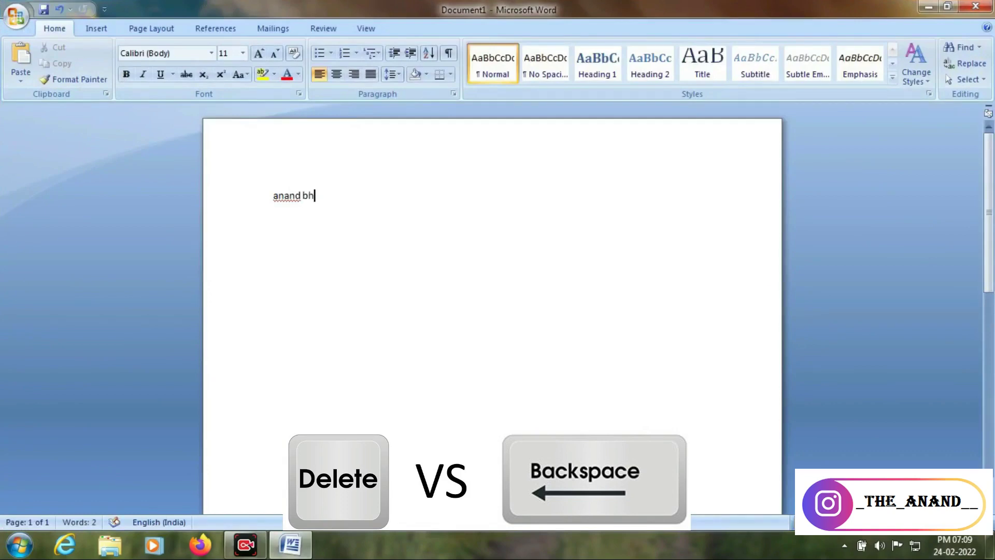
# Edit the surname by removing letters with Backspace and Delete, then retyping them
pyautogui.press('BackSpace')
pyautogui.press('BackSpace')
pyautogui.press('BackSpace')
pyautogui.write('gav')
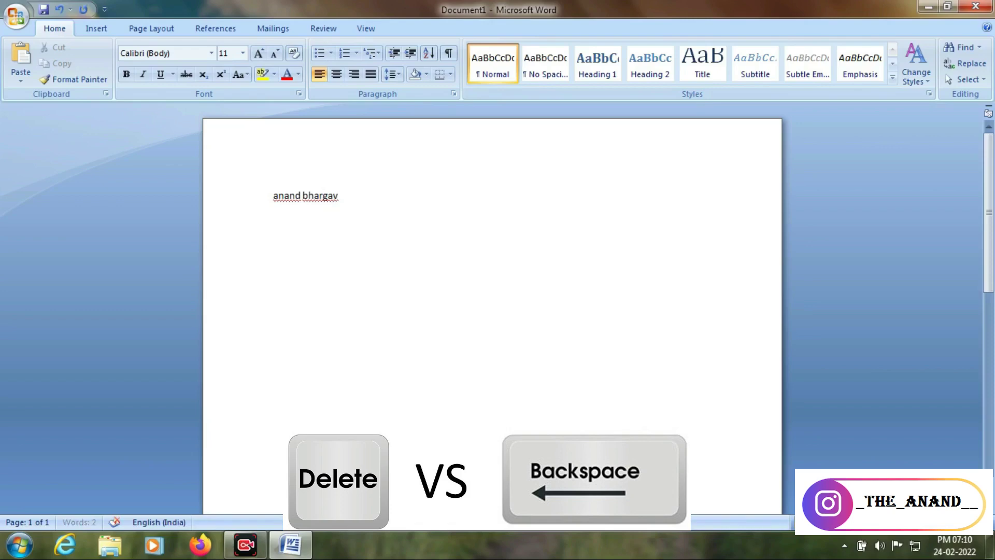
pyautogui.press('Left')
pyautogui.press('Left')
pyautogui.press('Left')
pyautogui.press('Left')
pyautogui.press('Left')
pyautogui.press('Left')
pyautogui.press('Delete')
pyautogui.press('Delete')
pyautogui.write('bha')
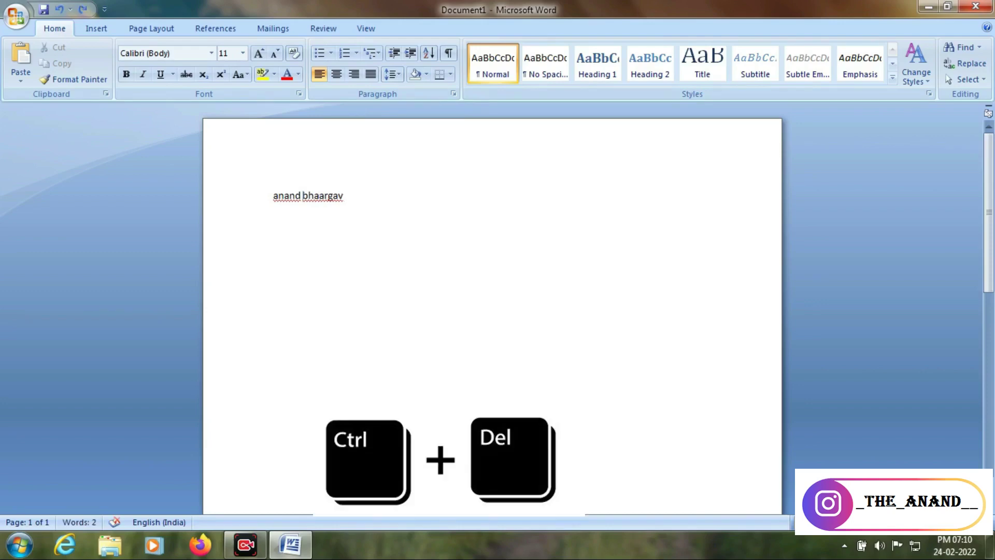
# Delete the surname with Ctrl+Delete, then add filler words and erase them with Ctrl+Backspace
pyautogui.hotkey('ctrl', 'Delete')
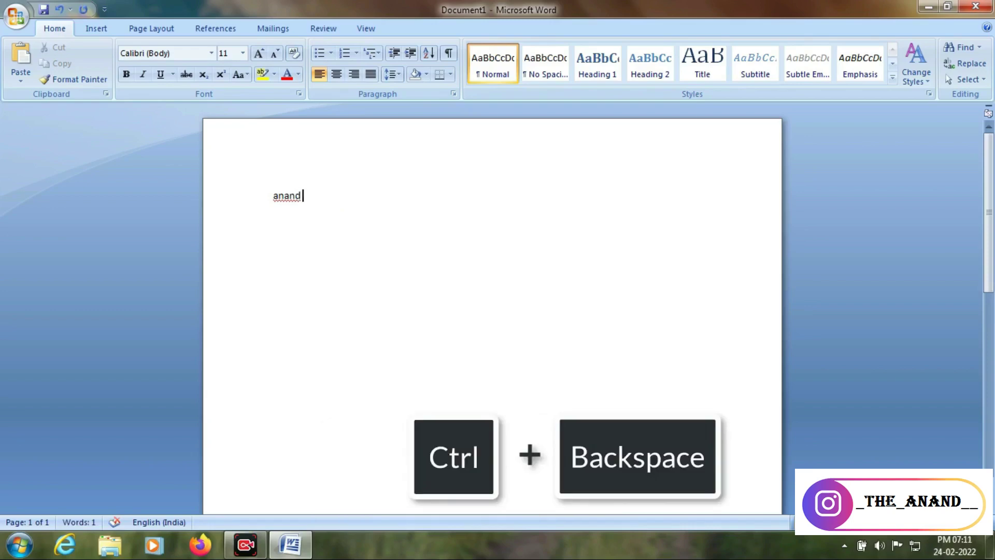
pyautogui.write('gfghjkll; nkljkjhgfhgf')
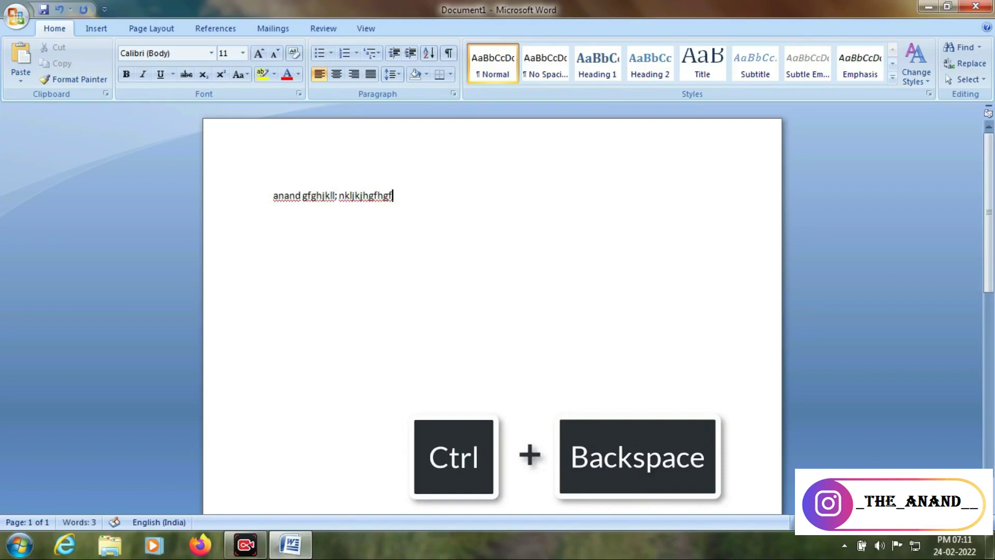
pyautogui.hotkey('ctrl', 'BackSpace')
pyautogui.hotkey('ctrl', 'BackSpace')
pyautogui.hotkey('ctrl', 'BackSpace')
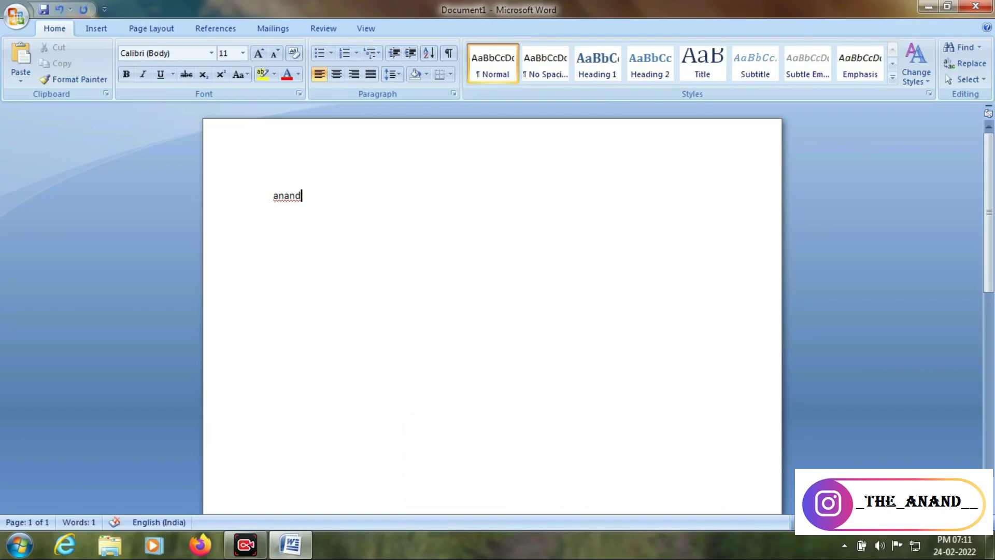
pyautogui.click(279, 196)
# Minimize Word, launch Chrome from its desktop icon, then Alt+Tab back to Word
pyautogui.click(928, 6)
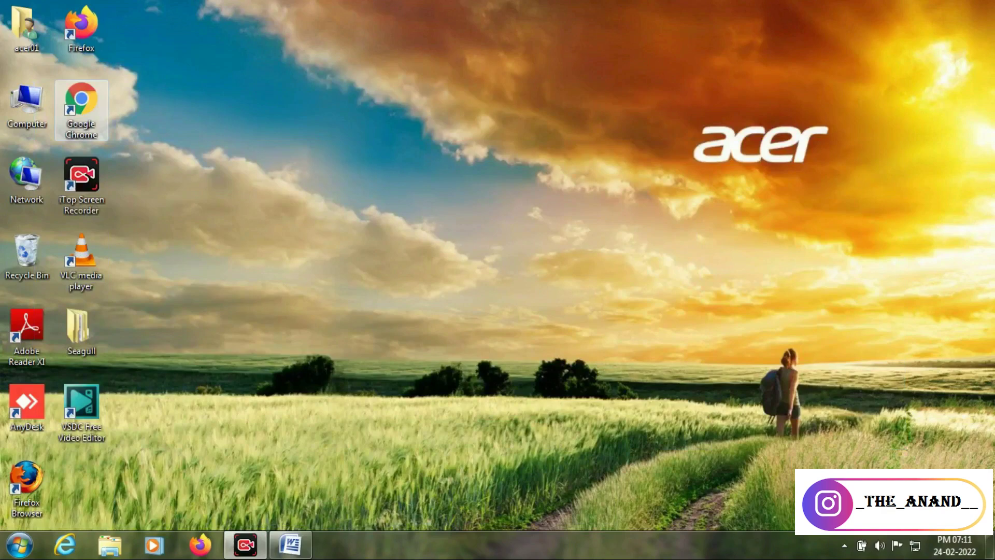
pyautogui.doubleClick(81, 107)
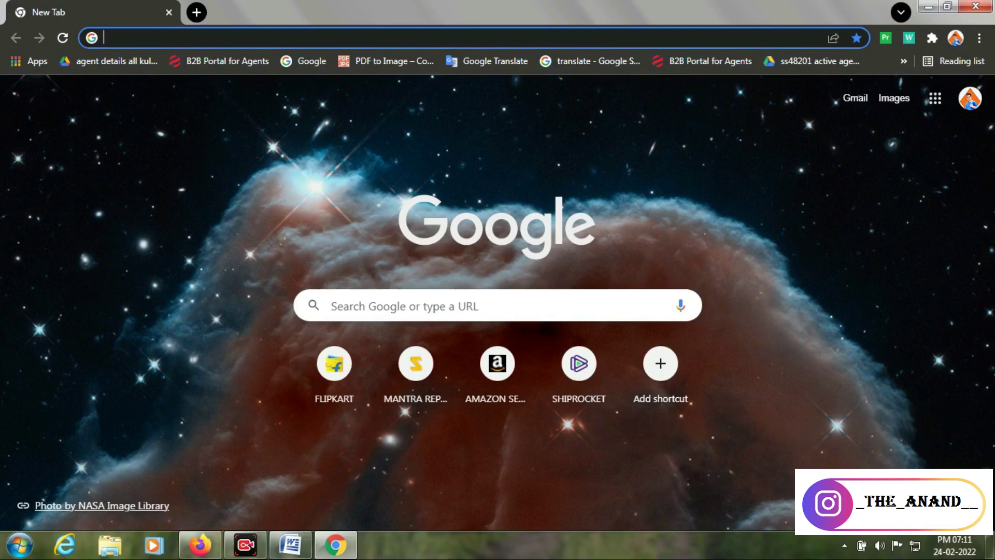
pyautogui.hotkey('alt', 'Tab')
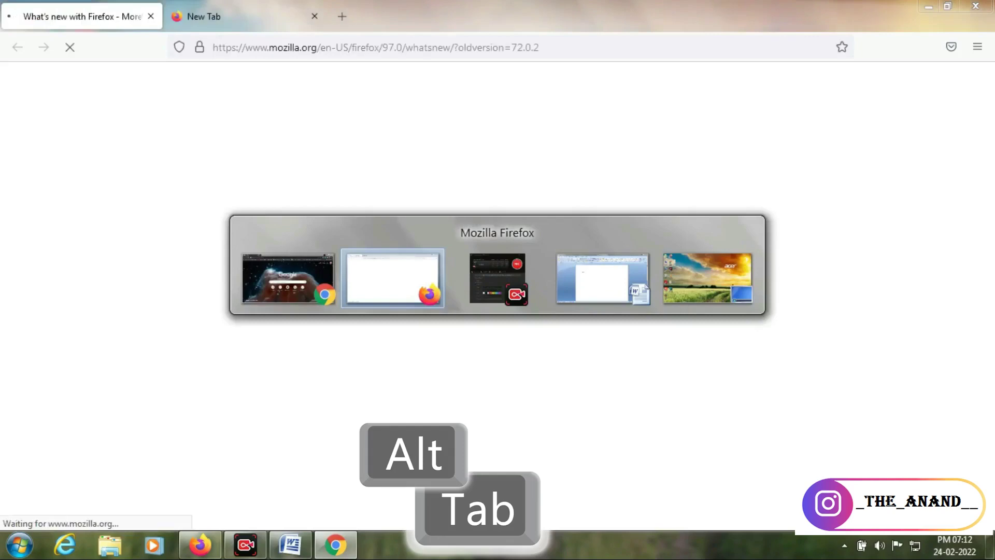
pyautogui.hotkey('alt', 'Tab')
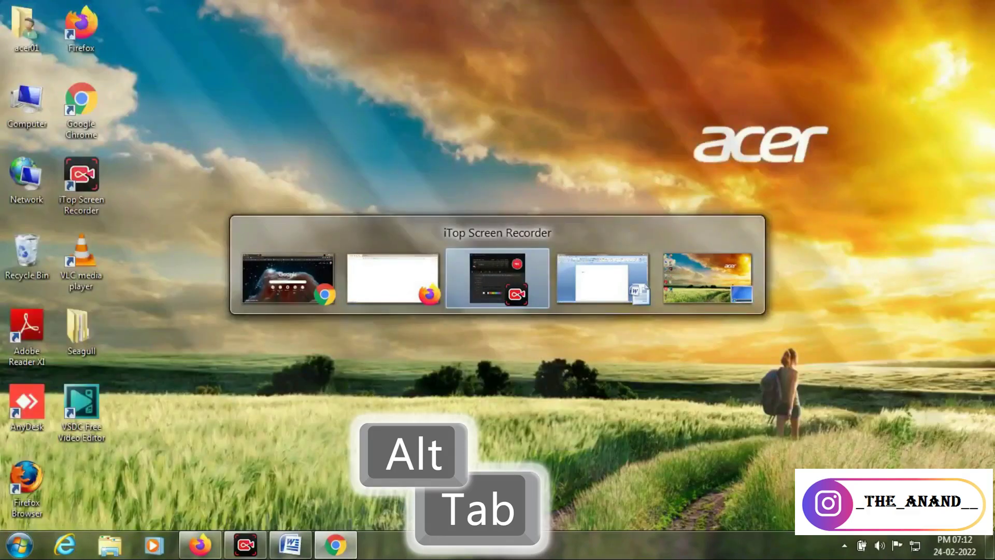
pyautogui.hotkey('alt', 'Tab')
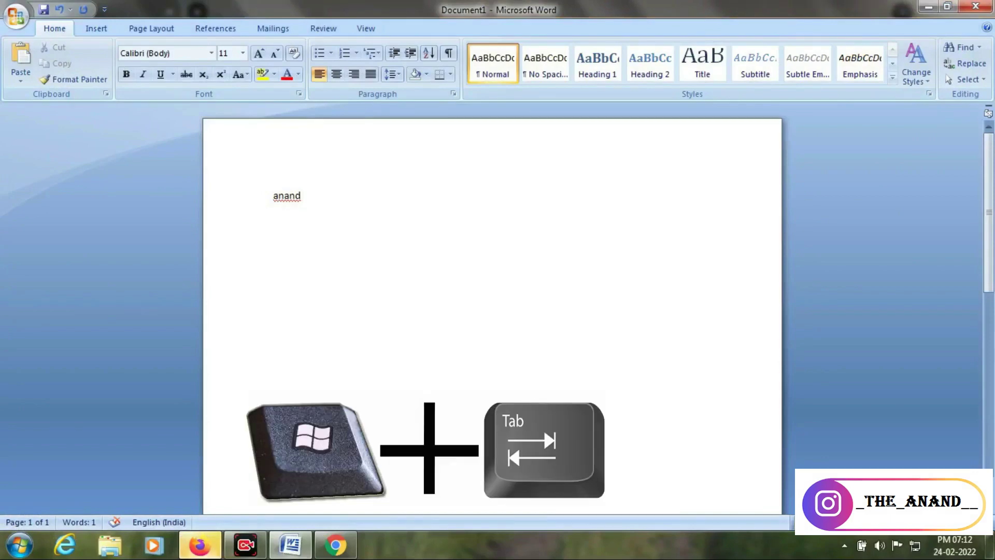
pyautogui.press('super+Tab')
pyautogui.press('super+Tab')
pyautogui.press('super+Tab')
pyautogui.press('super+Tab')
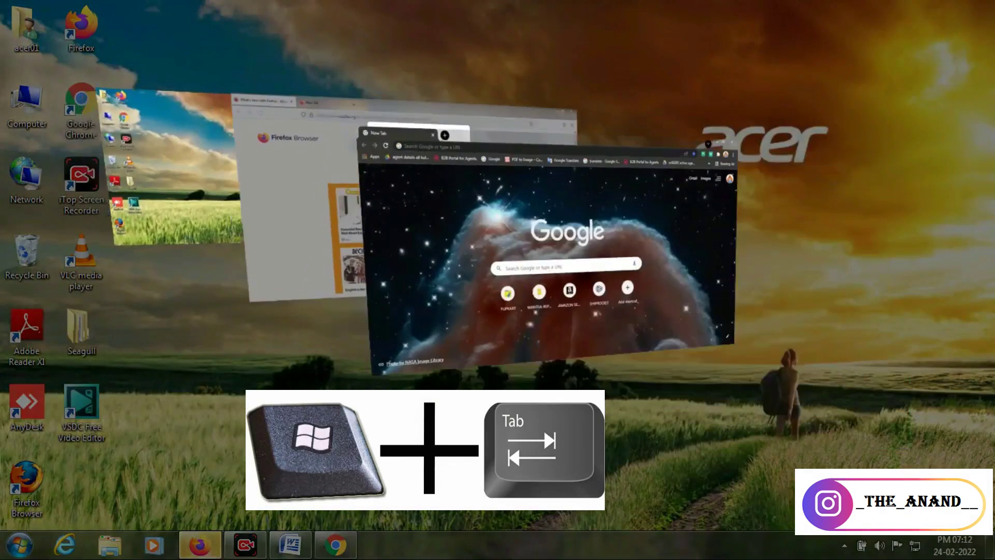
pyautogui.press('super+Tab')
pyautogui.press('super+Tab')
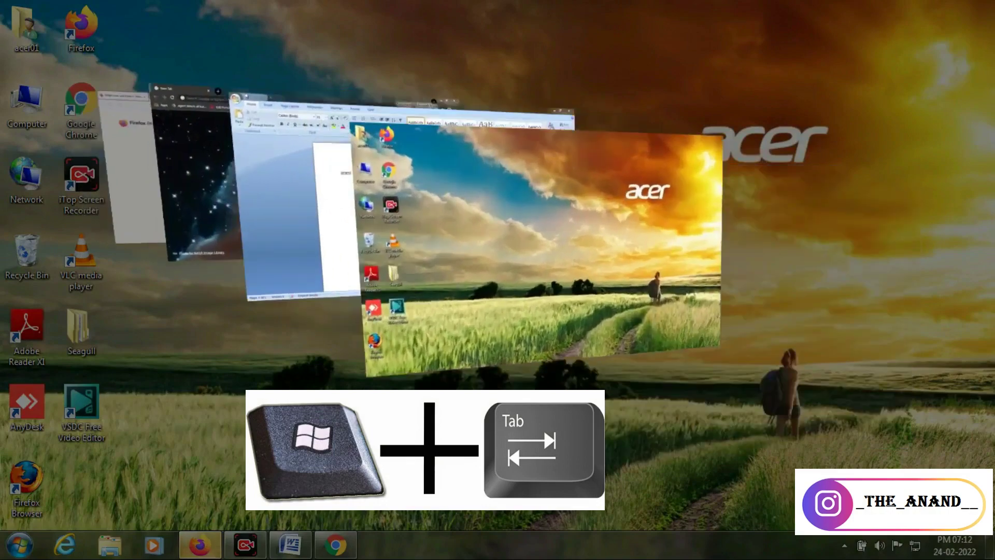
pyautogui.press('super+Tab')
pyautogui.press('super+Tab')
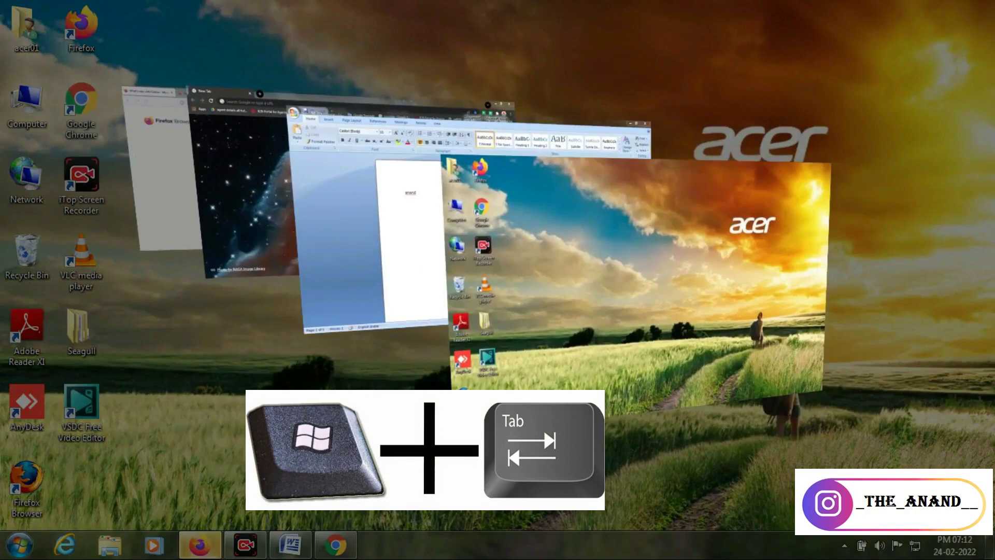
pyautogui.press('super+Tab')
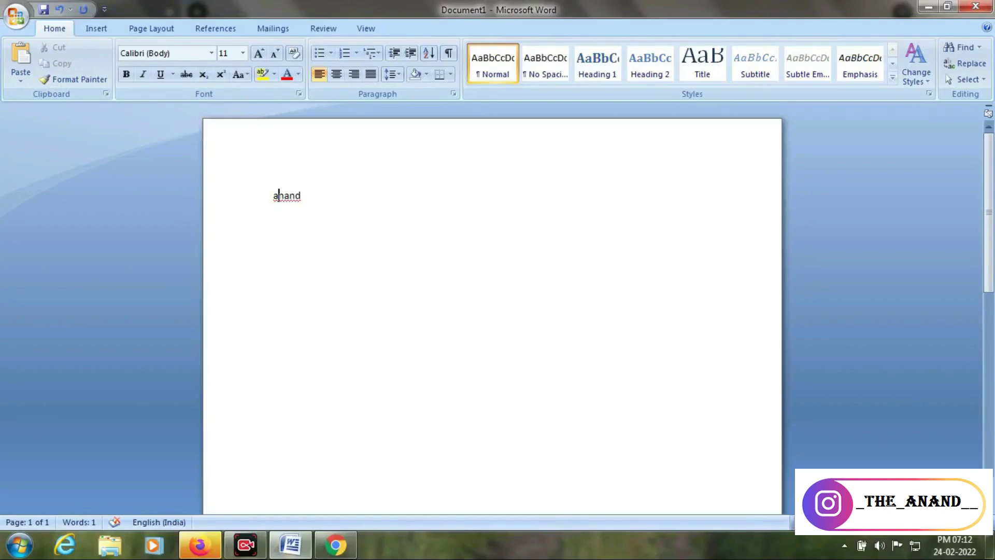
# Switch to Chrome and open two more New Tab pages with Ctrl+T
pyautogui.hotkey('alt', 'Tab')
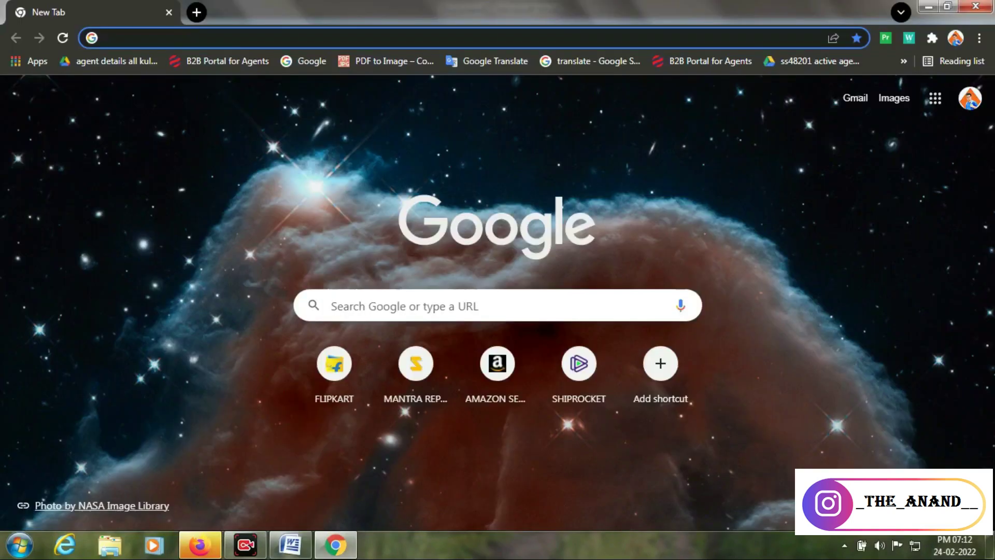
pyautogui.hotkey('ctrl', 't')
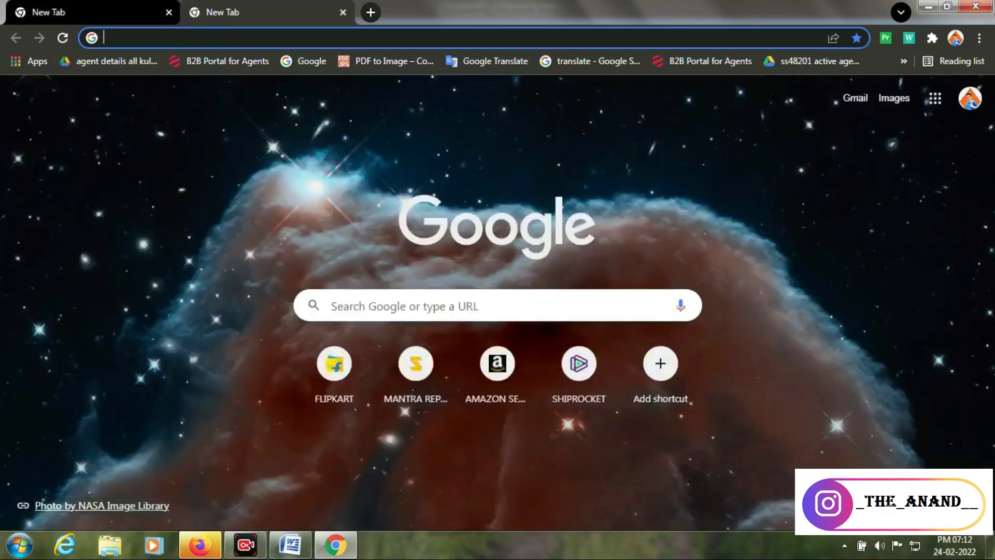
pyautogui.hotkey('ctrl', 't')
pyautogui.hotkey('ctrl', 'l')
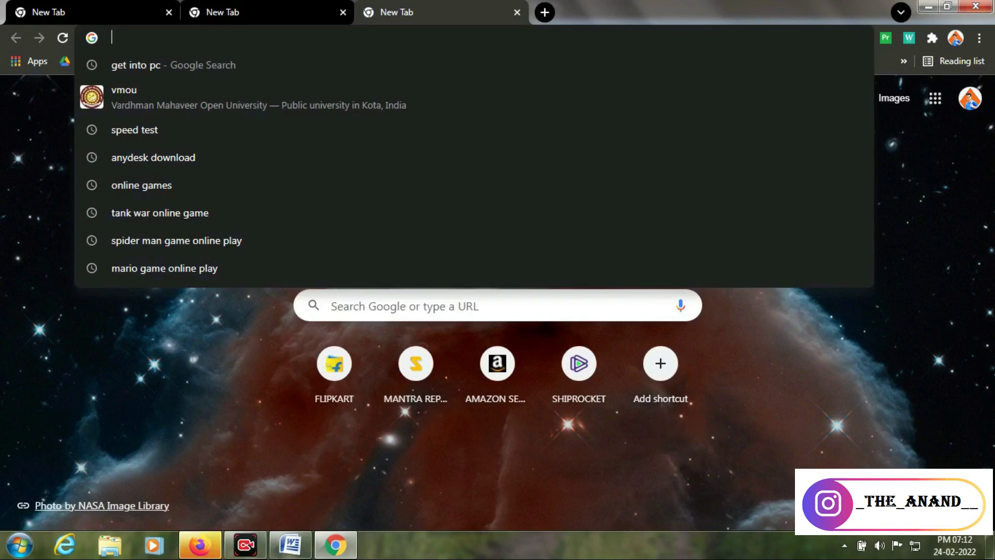
# Cycle through the tabs with Ctrl+Tab, open a new window with Ctrl+N, then Alt+Tab
pyautogui.hotkey('ctrl', 'Tab')
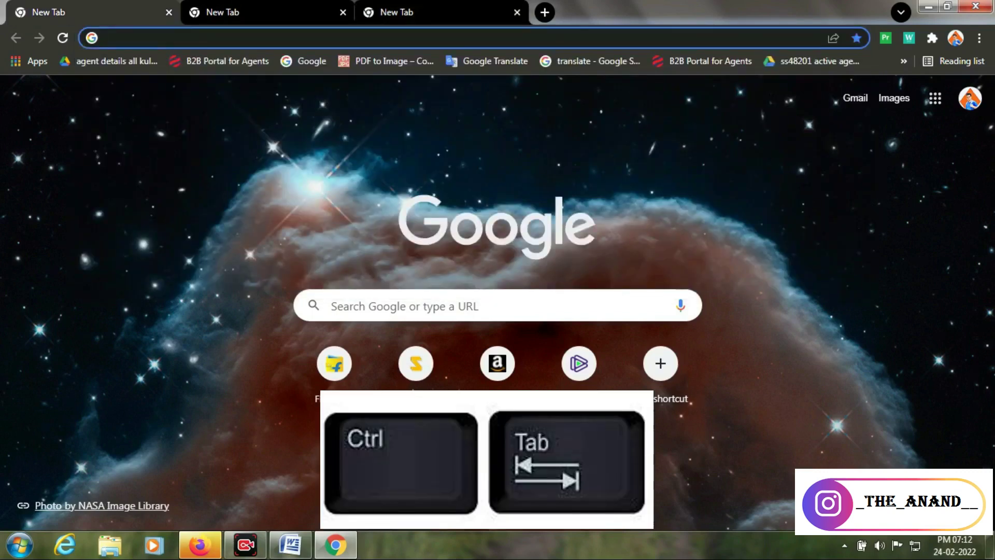
pyautogui.hotkey('ctrl', 'Tab')
pyautogui.hotkey('ctrl', 'Tab')
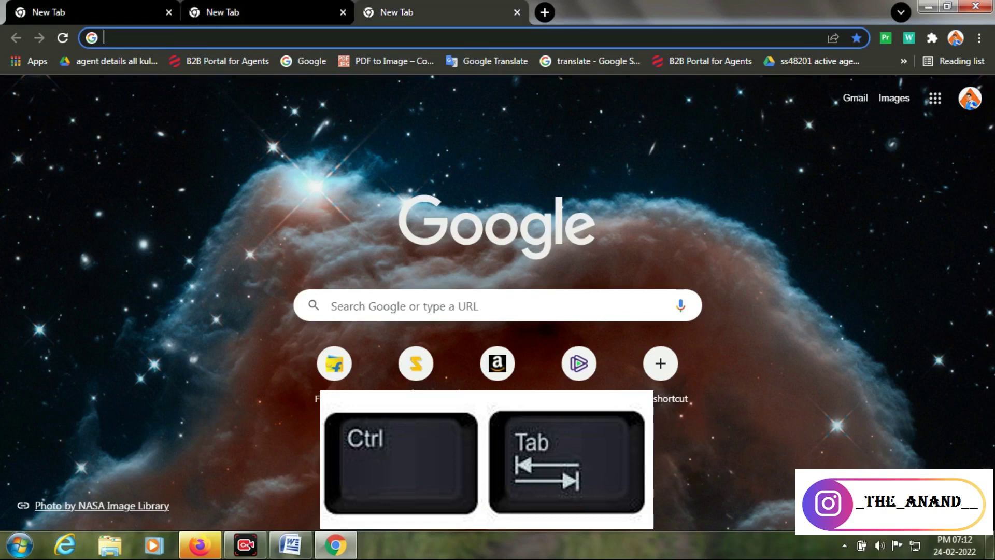
pyautogui.hotkey('ctrl', 'Tab')
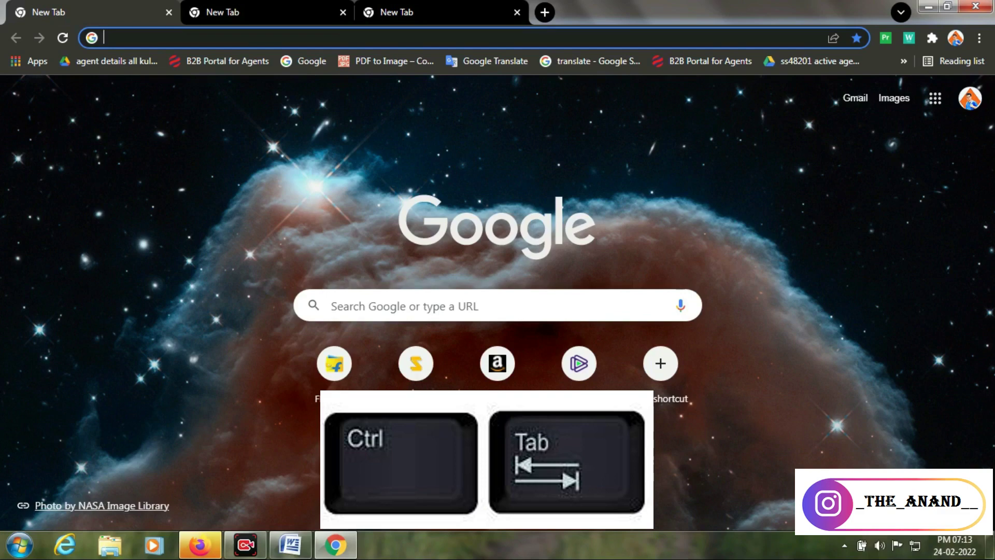
pyautogui.hotkey('ctrl', 'Tab')
pyautogui.hotkey('ctrl', 'Tab')
pyautogui.hotkey('ctrl', 'n')
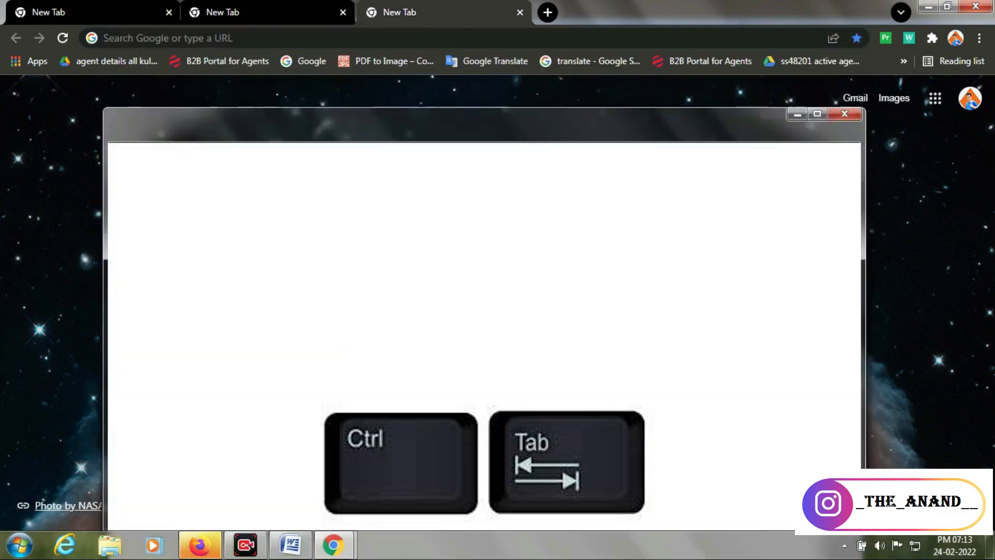
pyautogui.hotkey('alt', 'Tab')
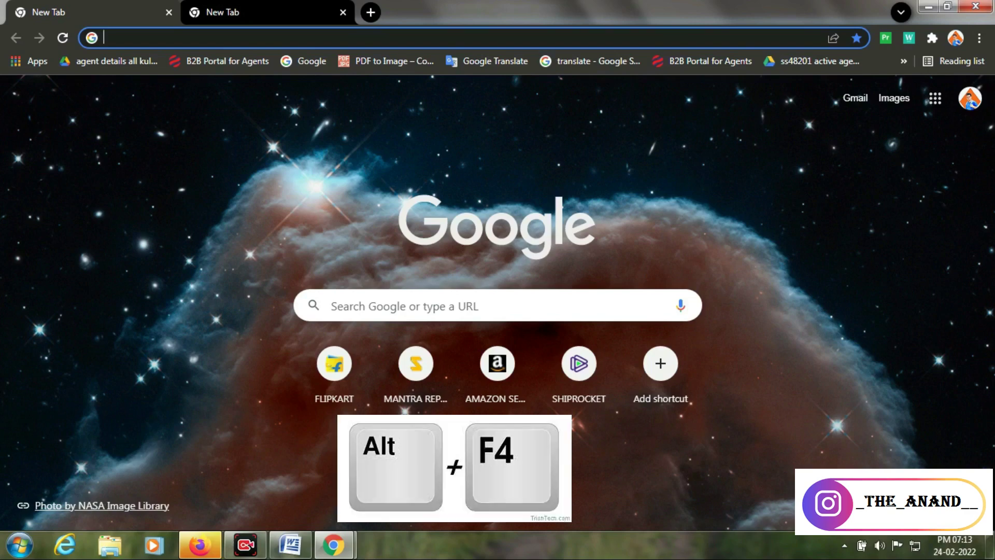
# Close both Chrome windows with Alt+F4, then close Word without saving Document1
pyautogui.hotkey('alt', 'F4')
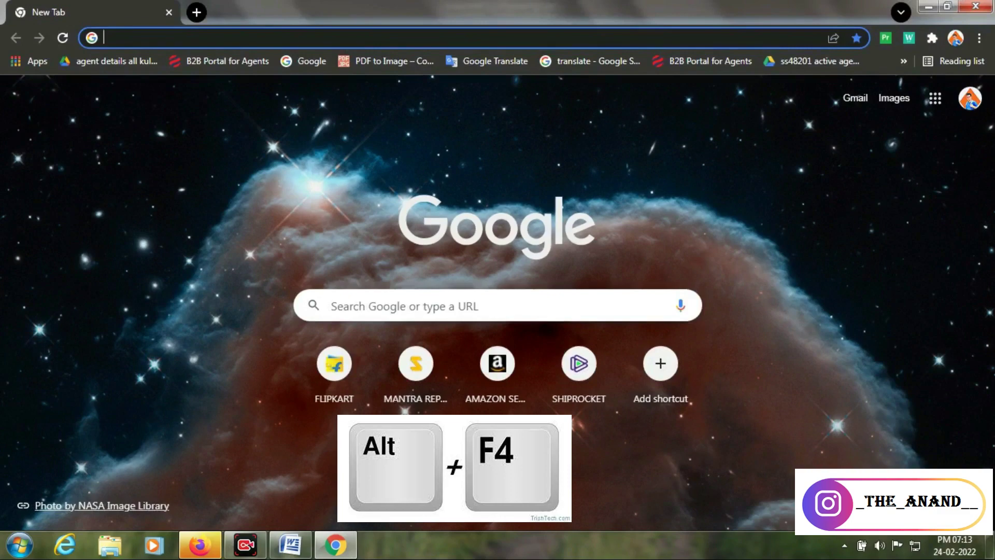
pyautogui.hotkey('alt', 'F4')
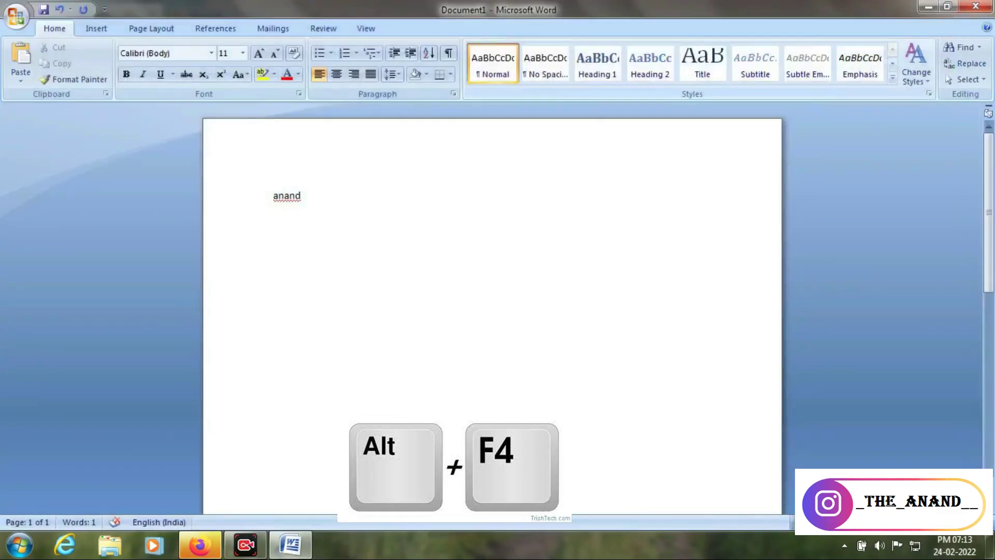
pyautogui.press('alt')
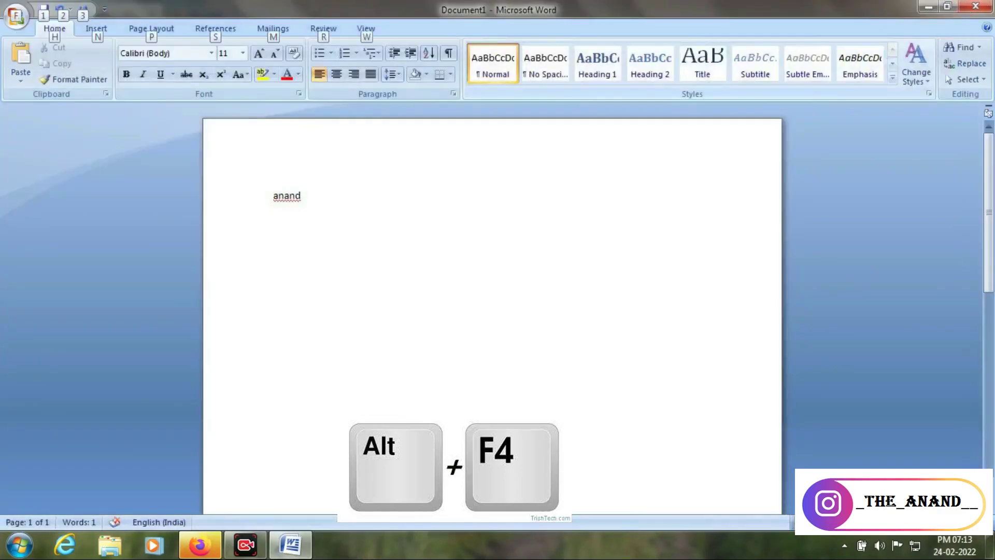
pyautogui.hotkey('alt', 'F4')
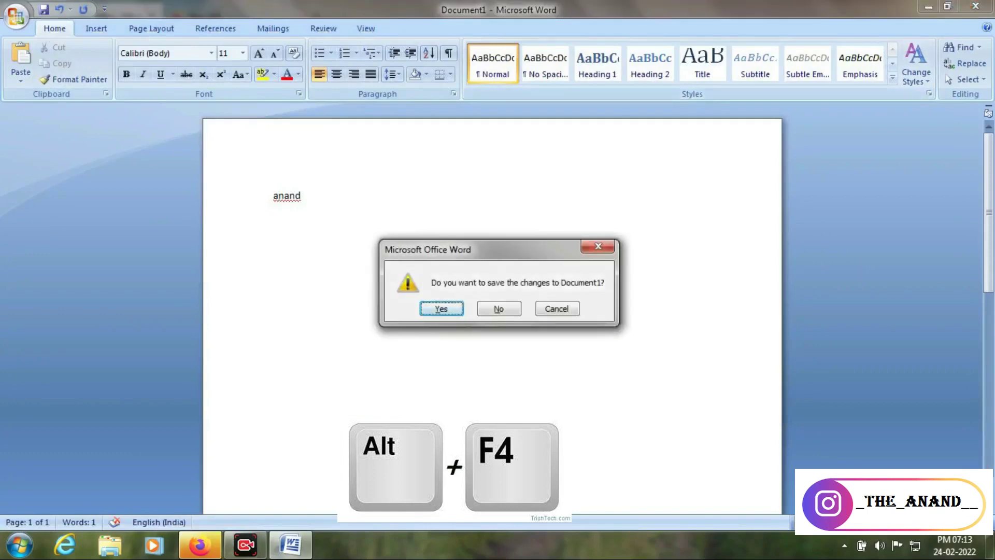
pyautogui.click(499, 309)
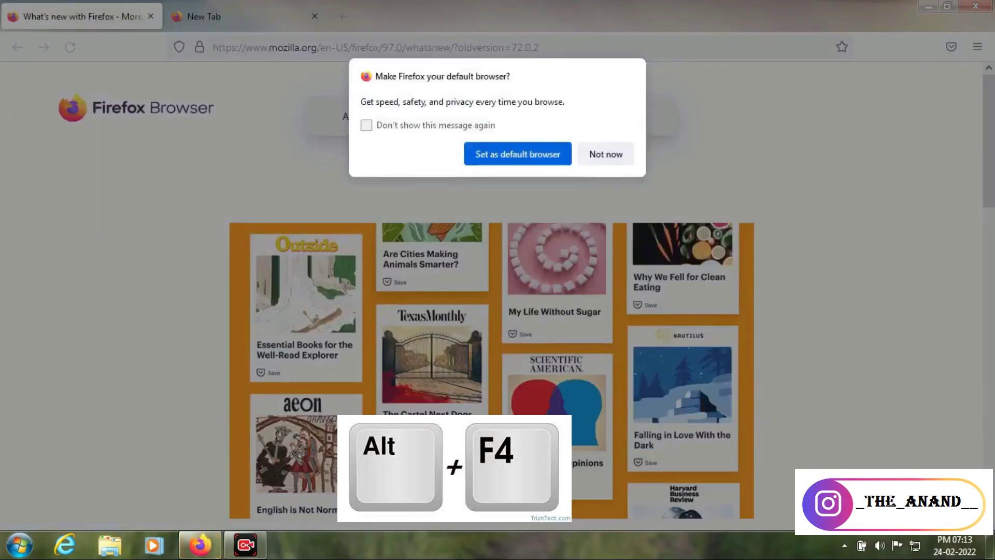
# Dismiss Firefox's default-browser prompt and close Firefox with Alt+F4
pyautogui.hotkey('alt', 'F4')
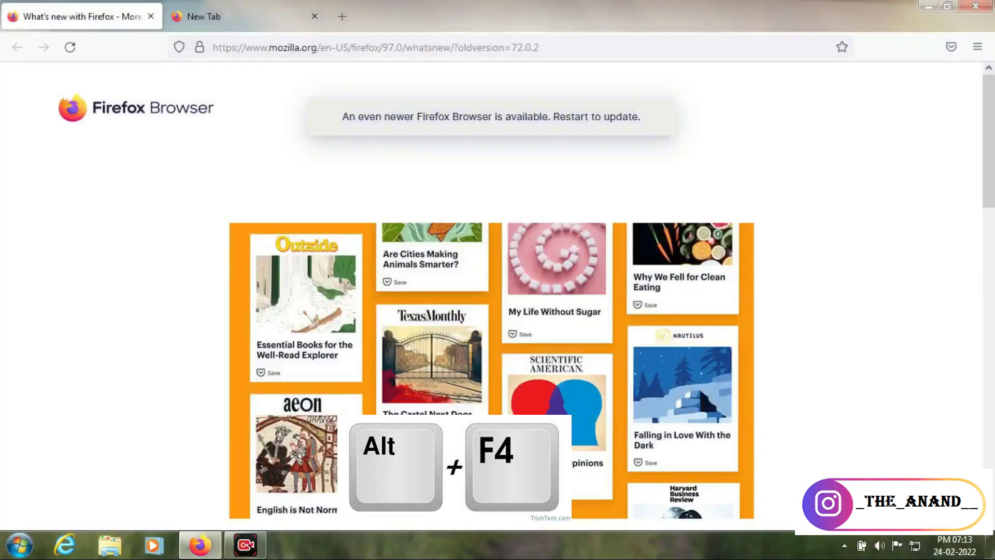
pyautogui.press('alt')
pyautogui.press('alt')
pyautogui.hotkey('alt', 'F4')
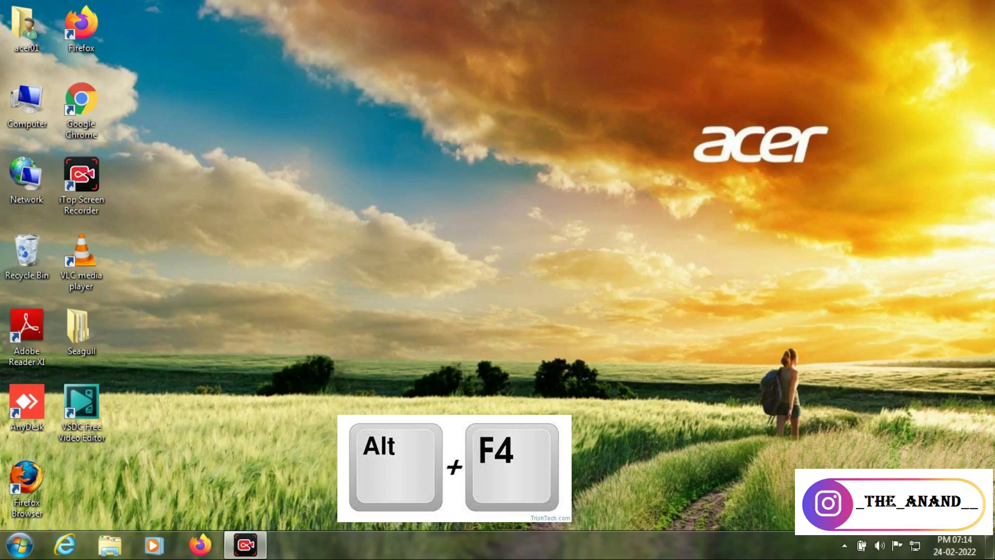
pyautogui.click(109, 545)
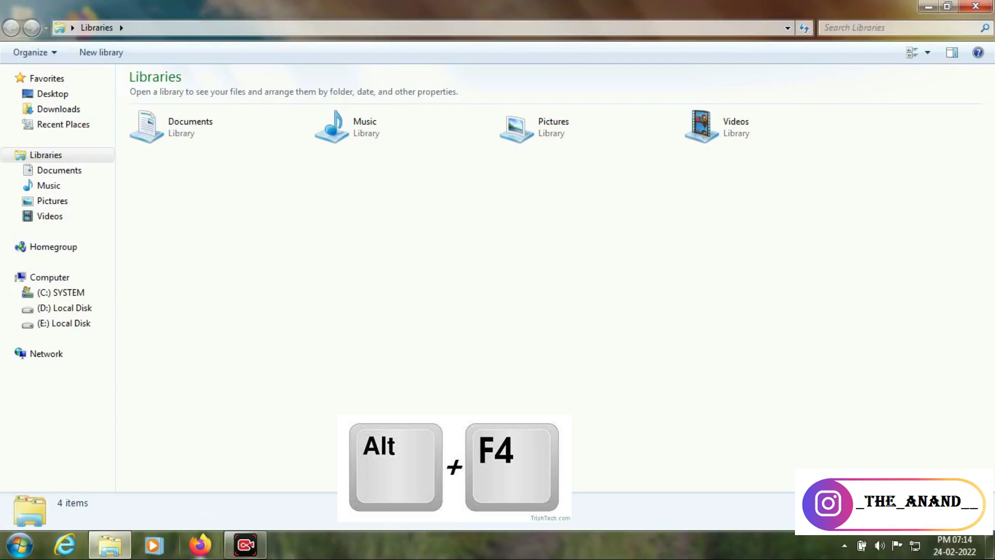
pyautogui.hotkey('alt', 'F4')
pyautogui.hotkey('alt', 'F4')
pyautogui.hotkey('alt', 'F4')
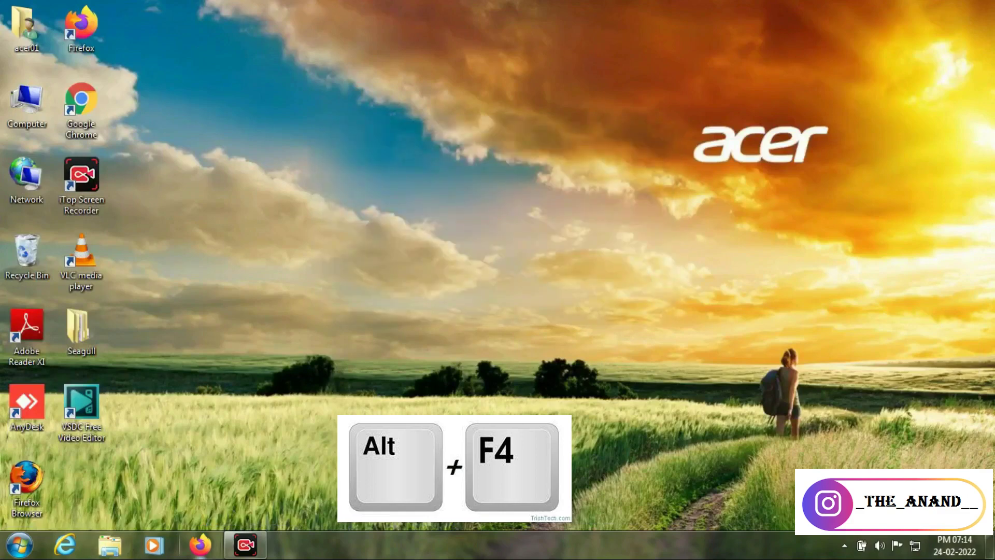
pyautogui.hotkey('alt', 'F4')
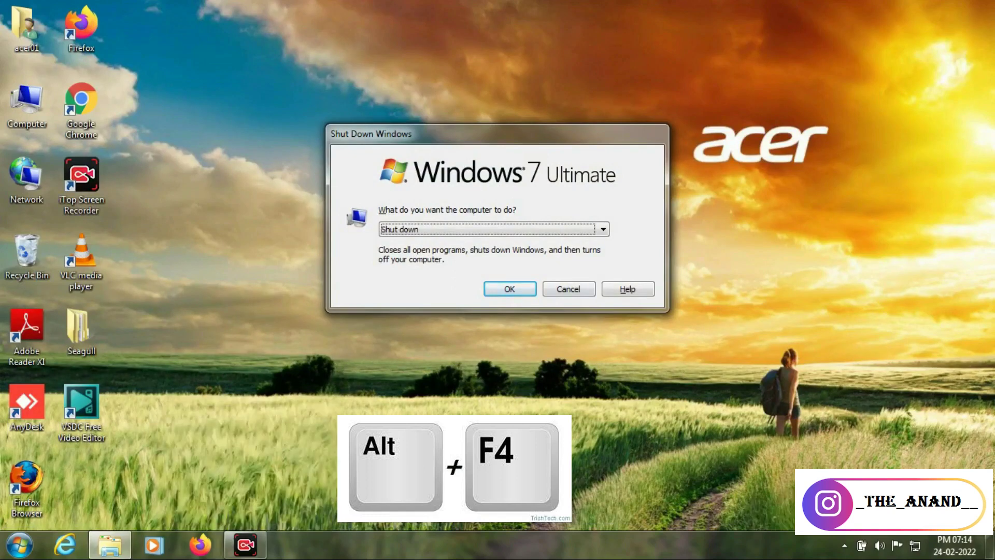
pyautogui.click(569, 288)
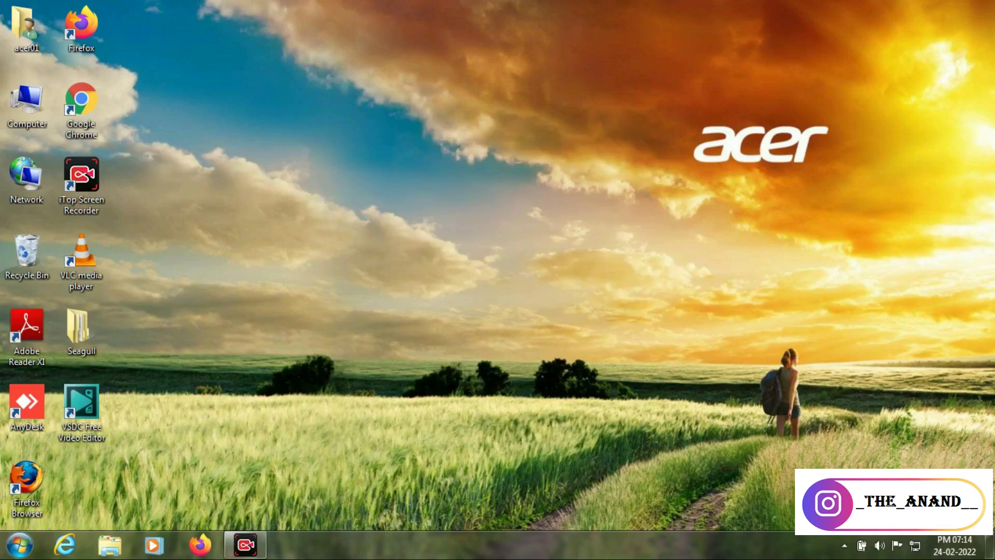
# Open Computer, hide it with Win+D, and launch Chrome from the desktop
pyautogui.press('super')
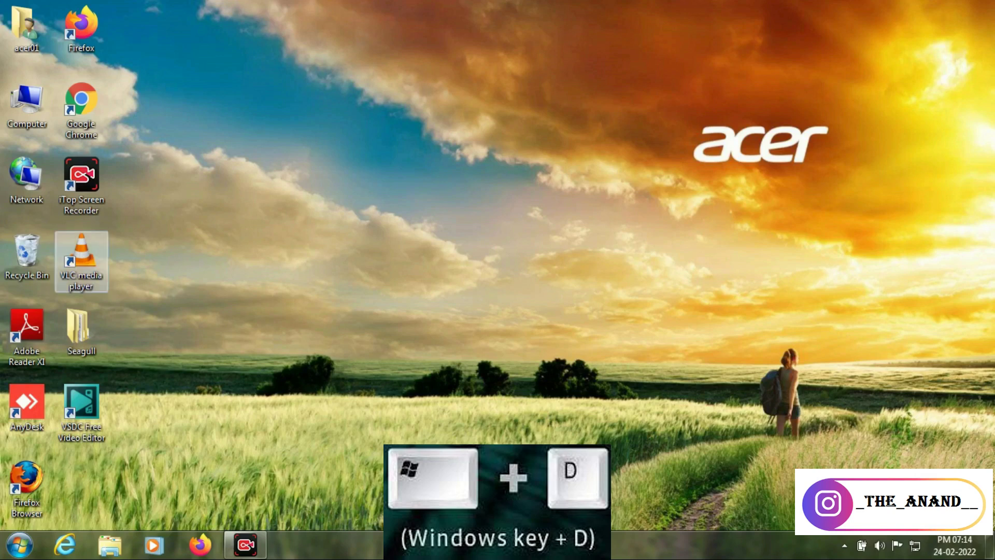
pyautogui.doubleClick(27, 101)
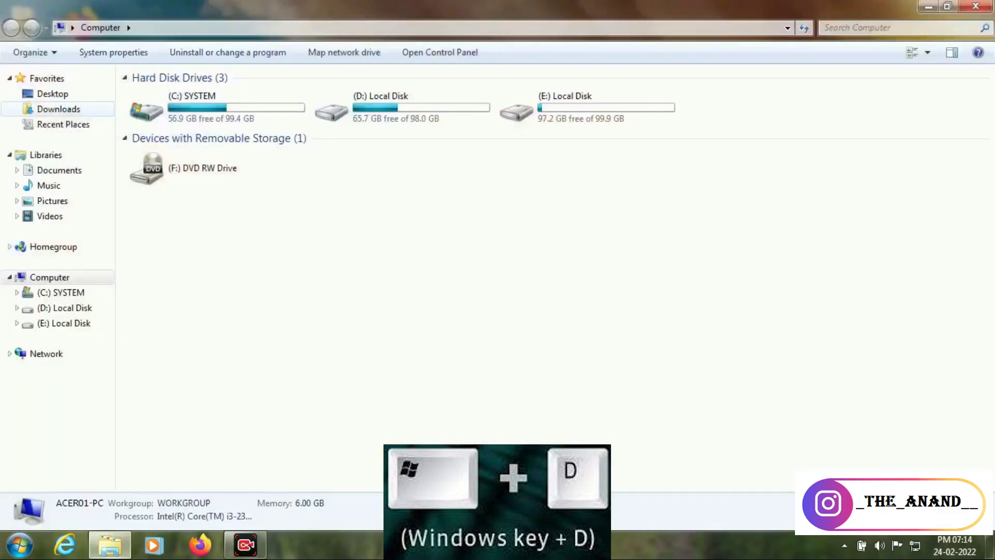
pyautogui.press('super+d')
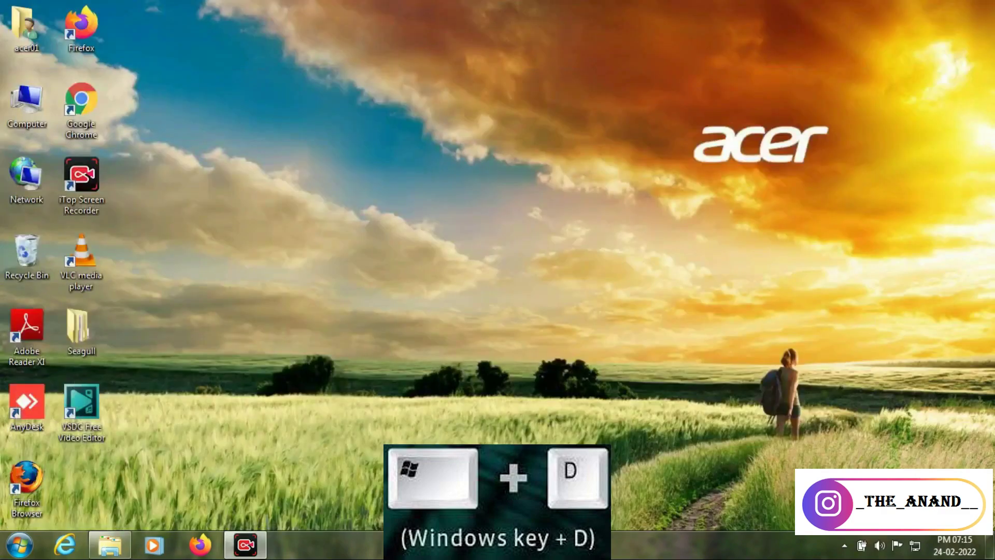
pyautogui.doubleClick(82, 110)
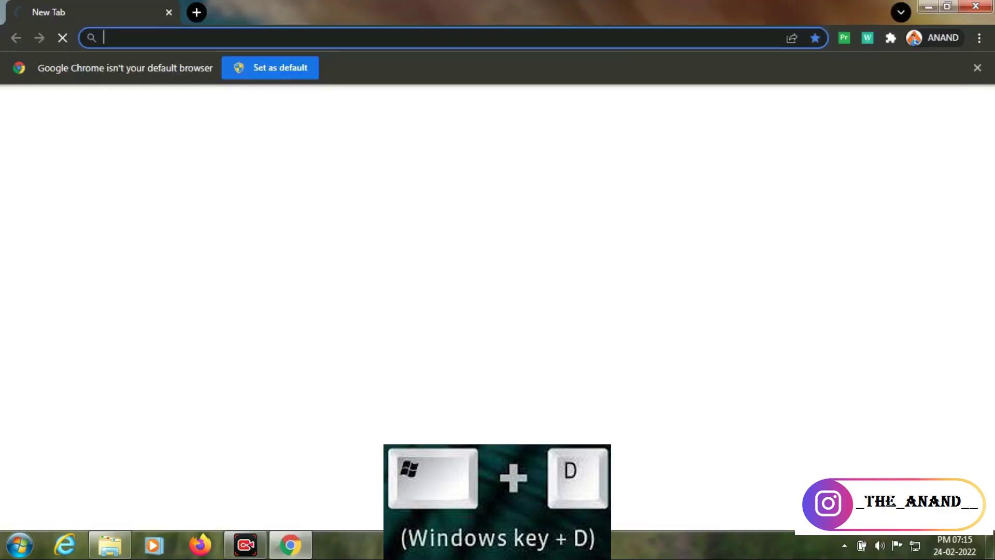
# Open several Chrome tabs with Ctrl+T and two extra windows with Ctrl+N
pyautogui.hotkey('ctrl', 't')
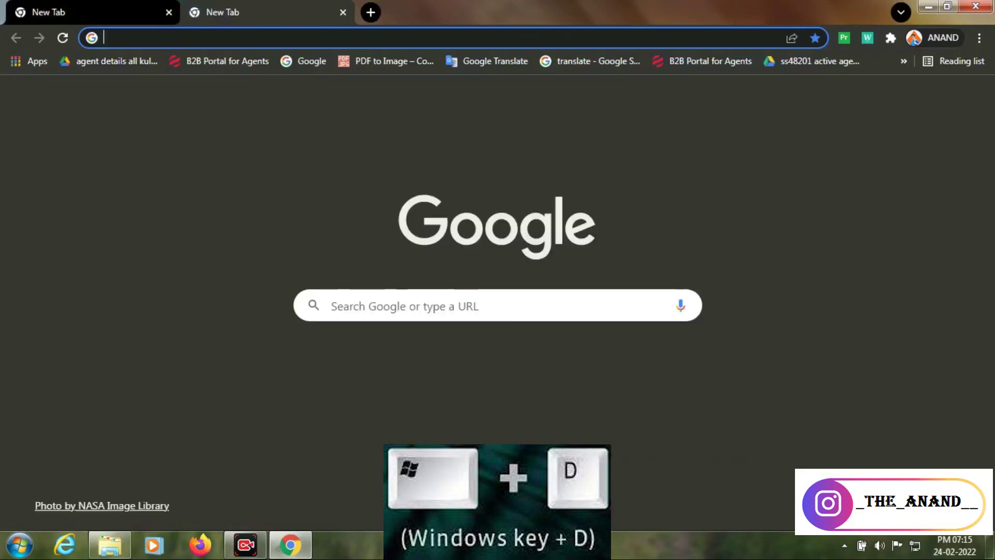
pyautogui.hotkey('ctrl', 't')
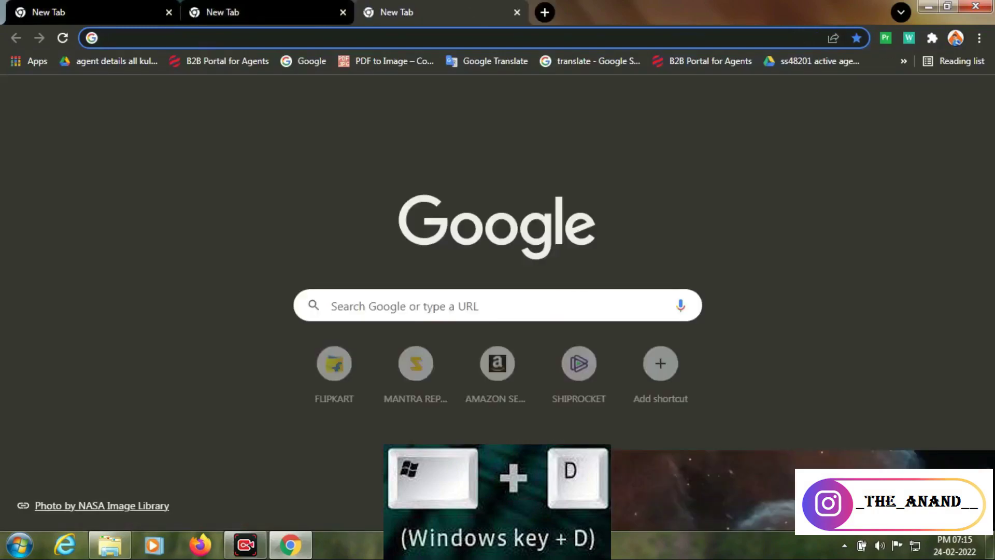
pyautogui.hotkey('ctrl', 't')
pyautogui.hotkey('ctrl', 'n')
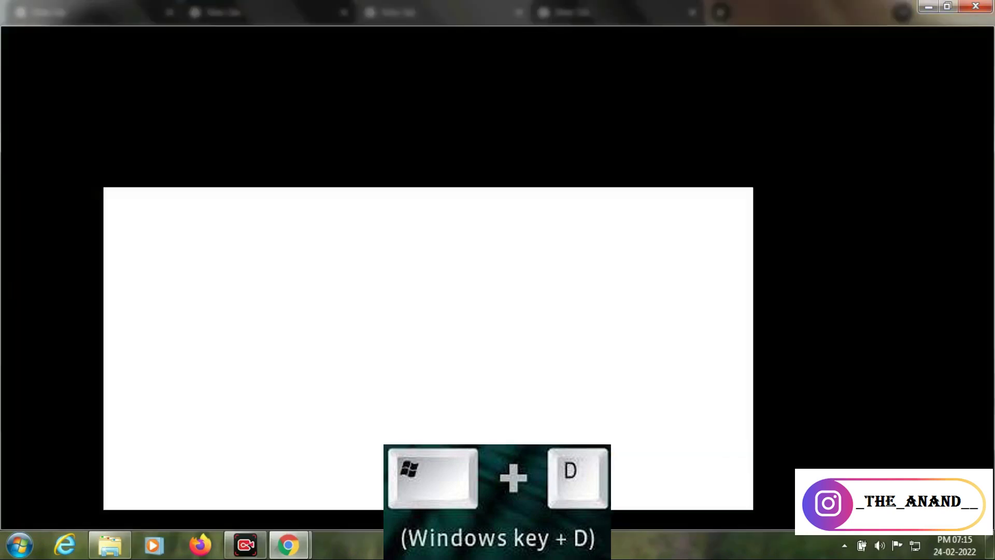
pyautogui.hotkey('ctrl', 't')
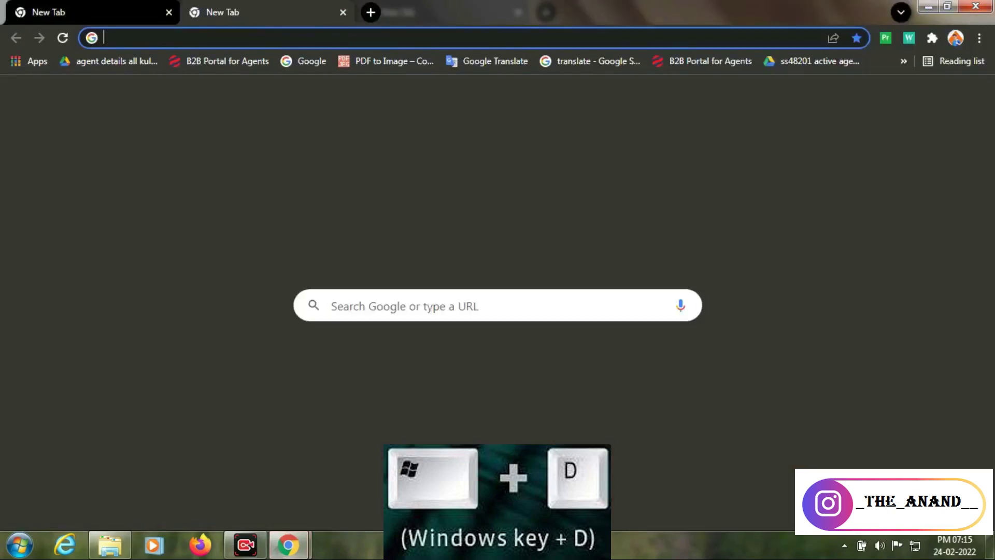
pyautogui.hotkey('ctrl', 'n')
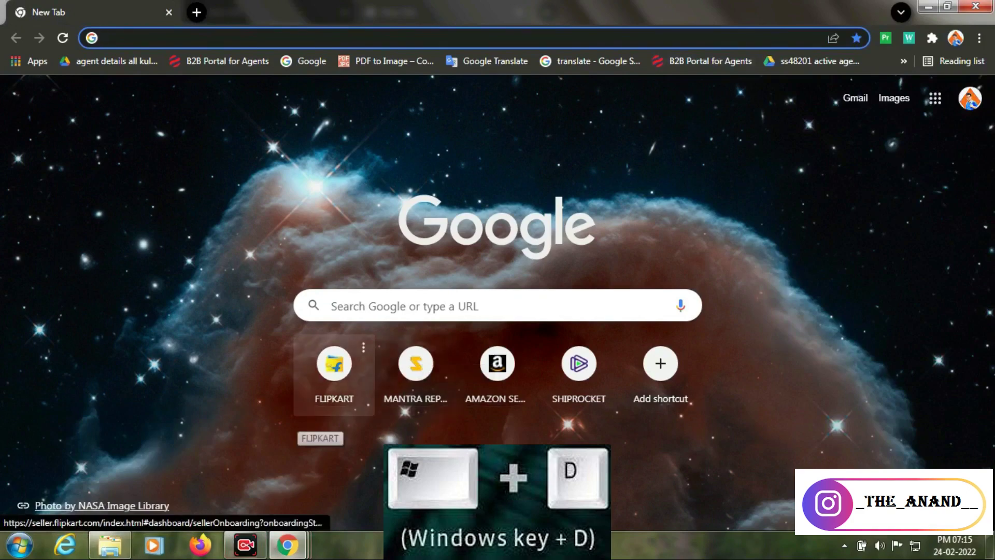
# Toggle between the desktop and the Chrome window with Win+D
pyautogui.press('super+d')
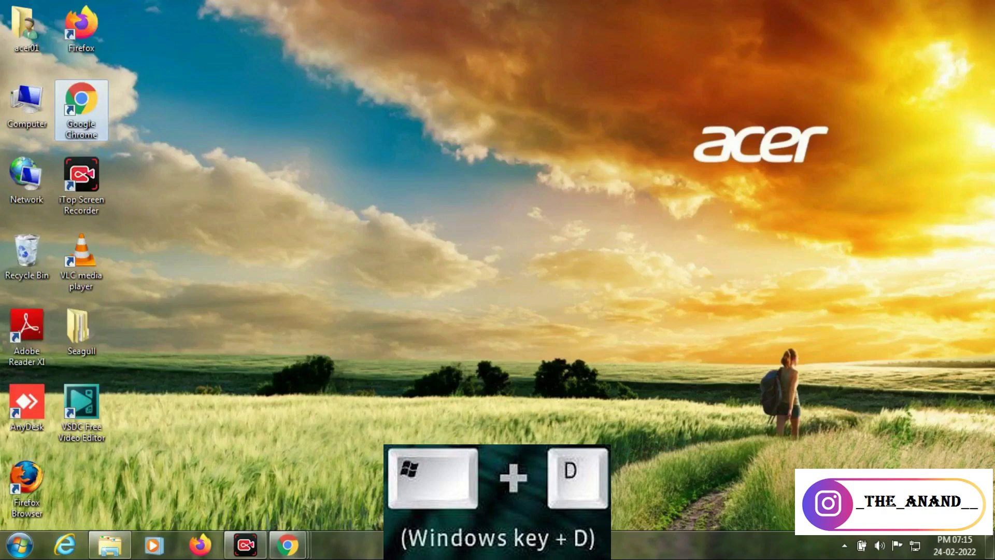
pyautogui.press('super+d')
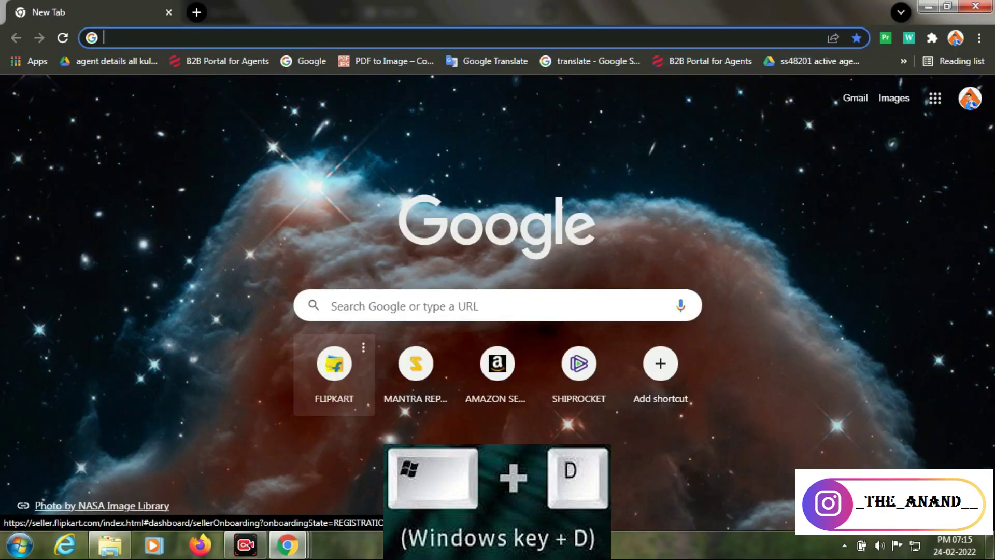
pyautogui.press('super+d')
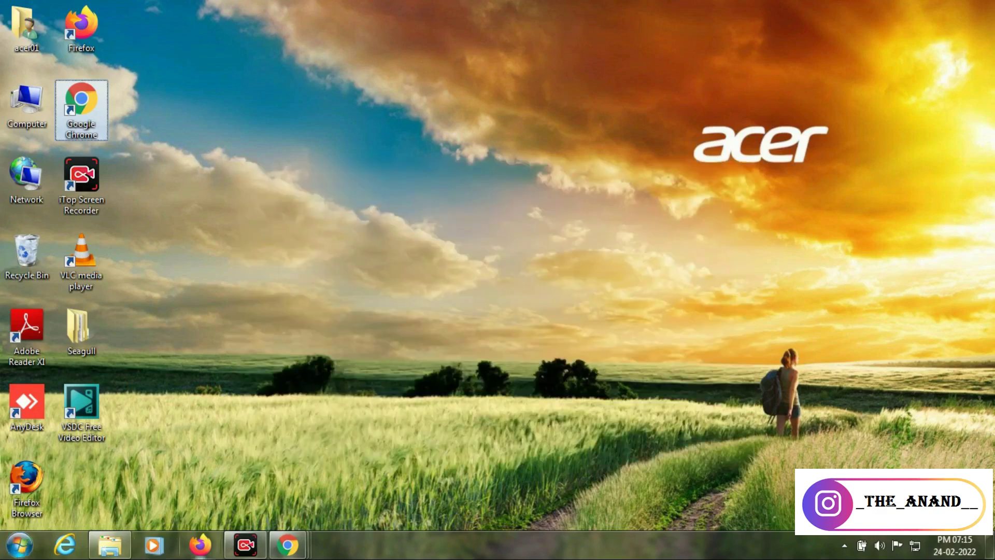
# Close all three Chrome windows from the taskbar previews, then bring up the Start menu
pyautogui.click(288, 545)
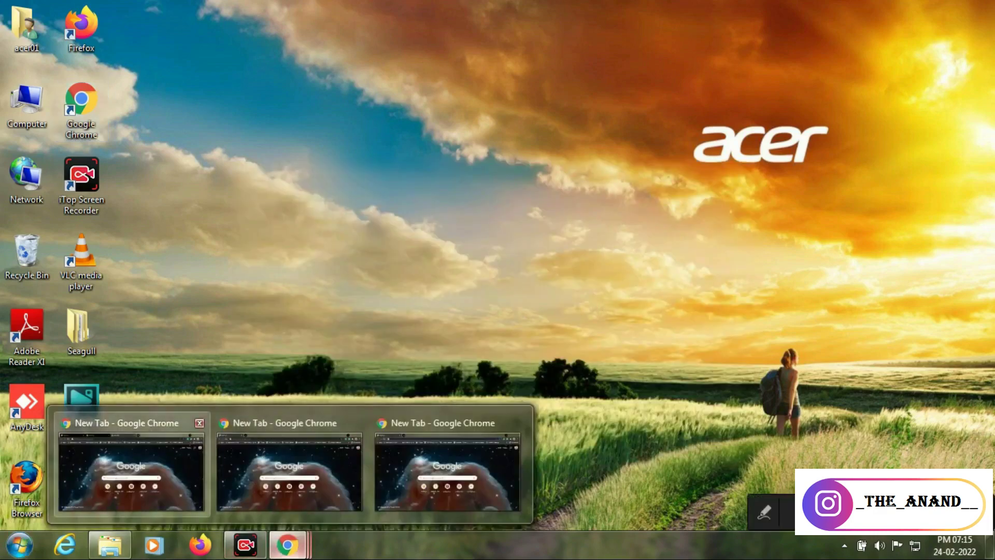
pyautogui.moveTo(132, 470)
pyautogui.click(200, 423)
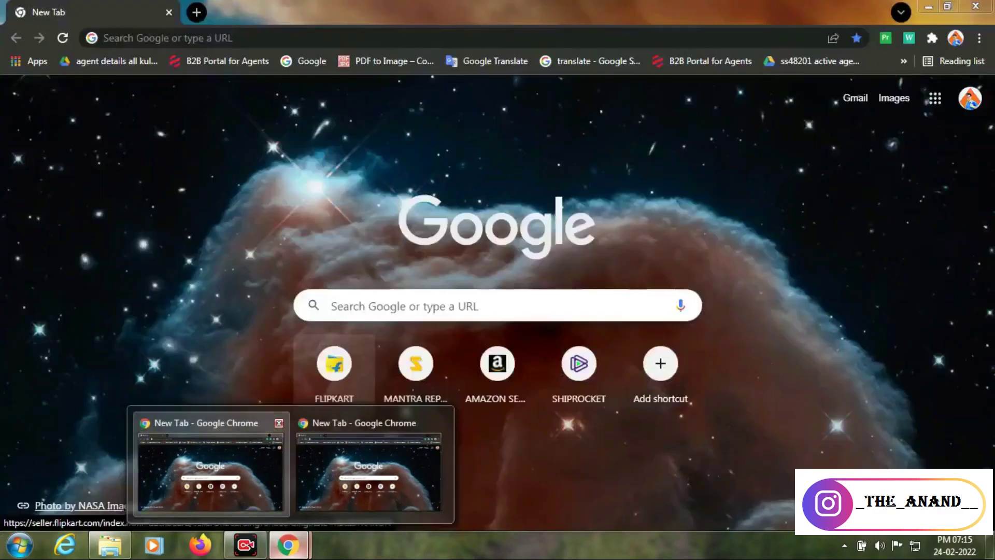
pyautogui.click(278, 423)
pyautogui.click(358, 423)
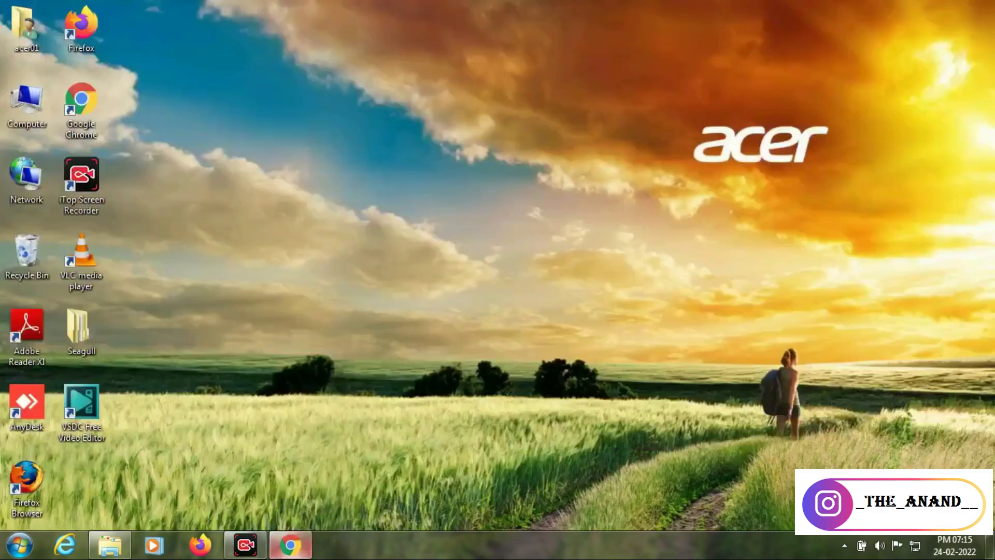
pyautogui.click(20, 544)
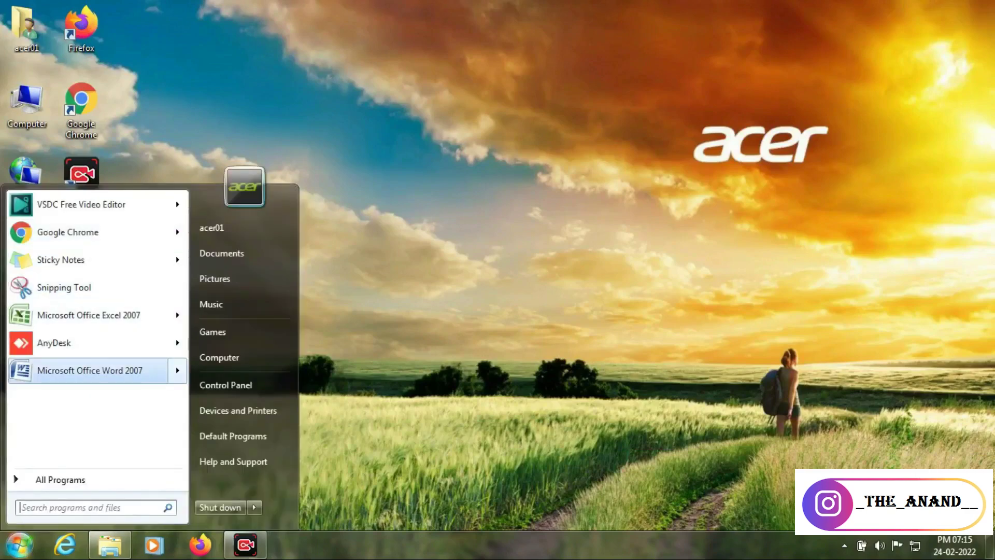
# Launch Word 2007, type dsdasfdfghjjgrfytuh, ghdfdhguhbj and ghxsgff on three lines, then open the Office menu
pyautogui.click(89, 371)
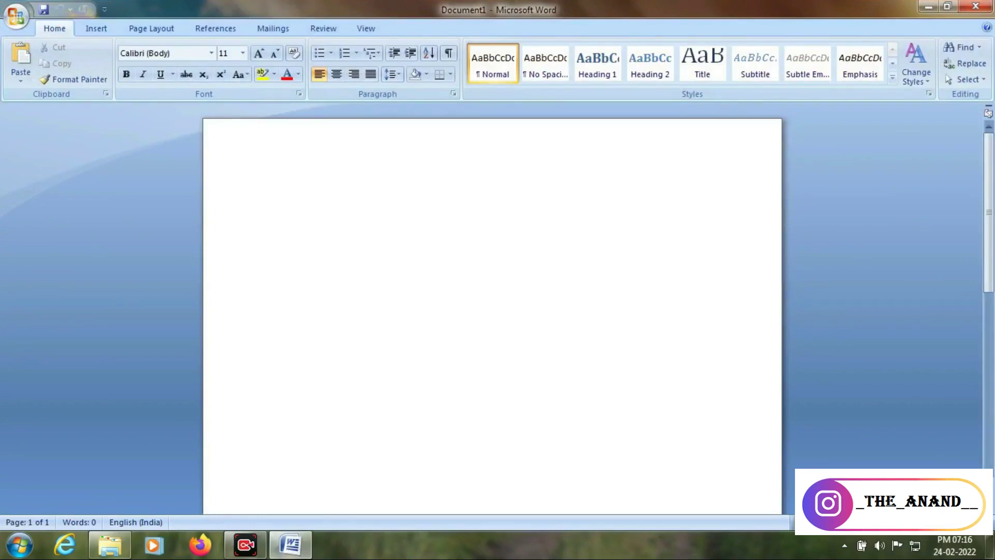
pyautogui.write('dsdasfdfghjjgrfytuh')
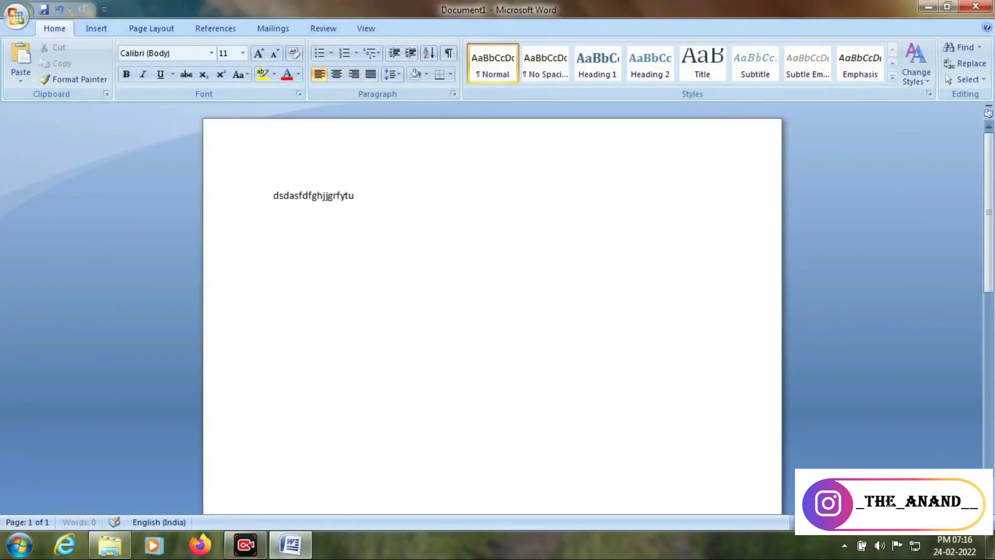
pyautogui.press('Return')
pyautogui.write('ghdfdhguhbj')
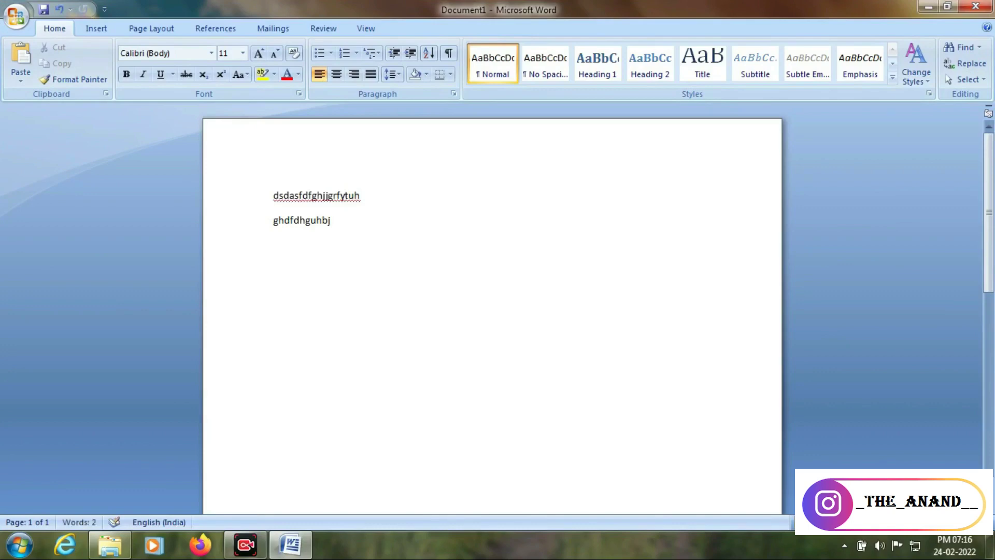
pyautogui.press('Return')
pyautogui.write('ghxsgff')
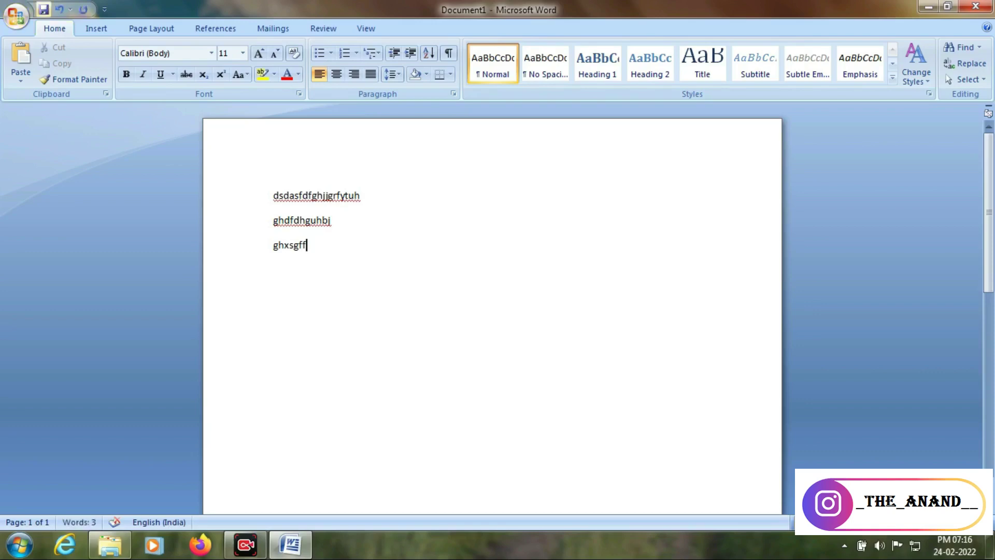
pyautogui.click(15, 15)
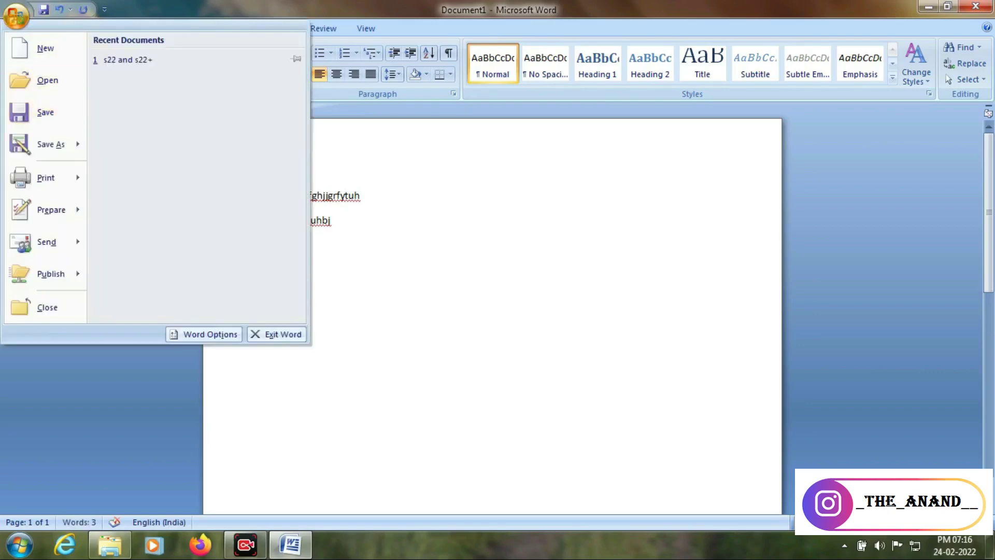
# Close the Office menu, open Save As with Ctrl+S, pick Desktop, then cancel without saving
pyautogui.press('Escape')
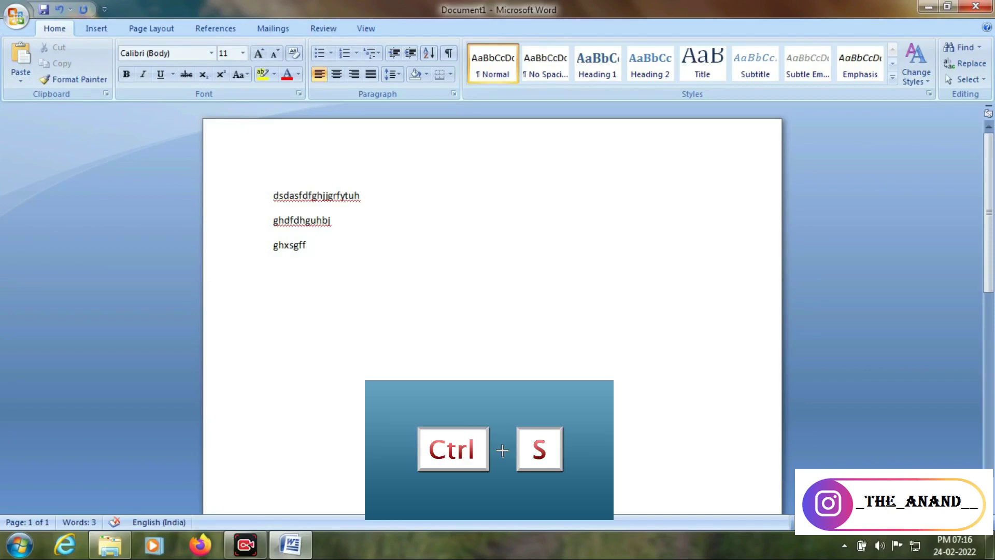
pyautogui.hotkey('ctrl', 's')
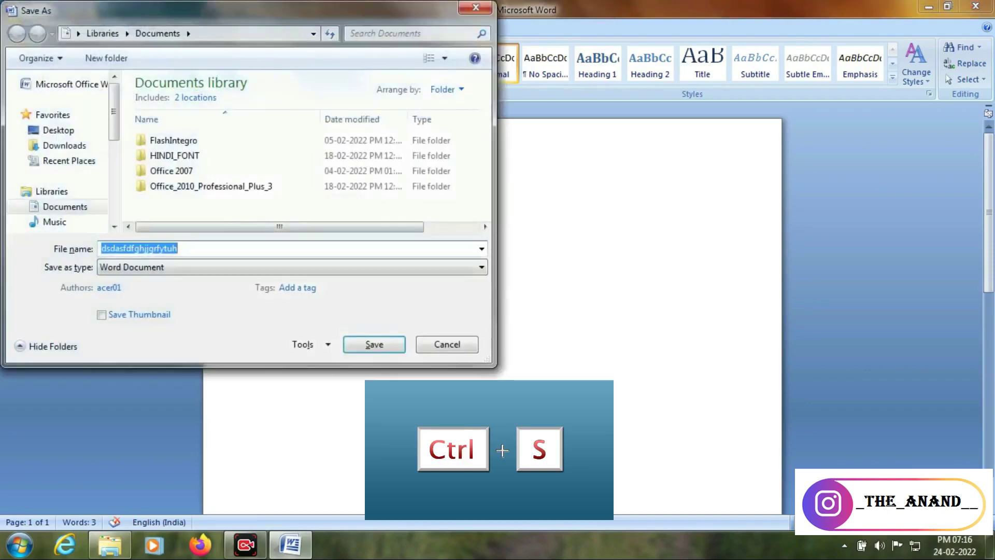
pyautogui.click(58, 130)
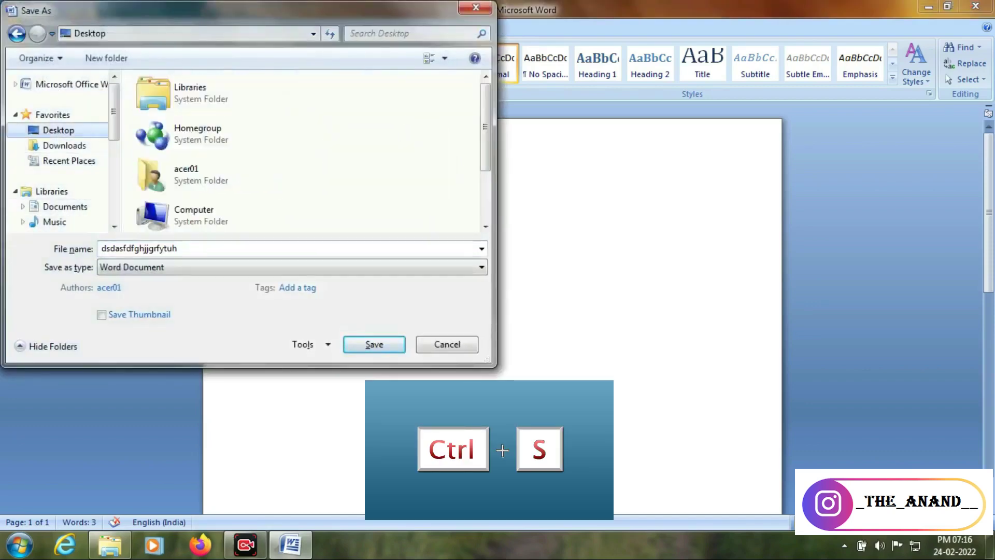
pyautogui.press('Escape')
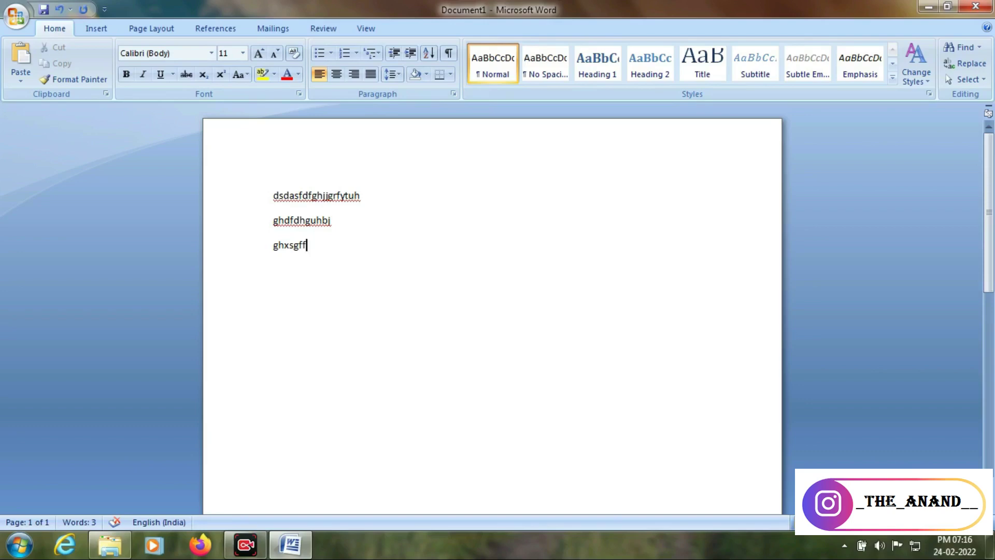
pyautogui.click(17, 16)
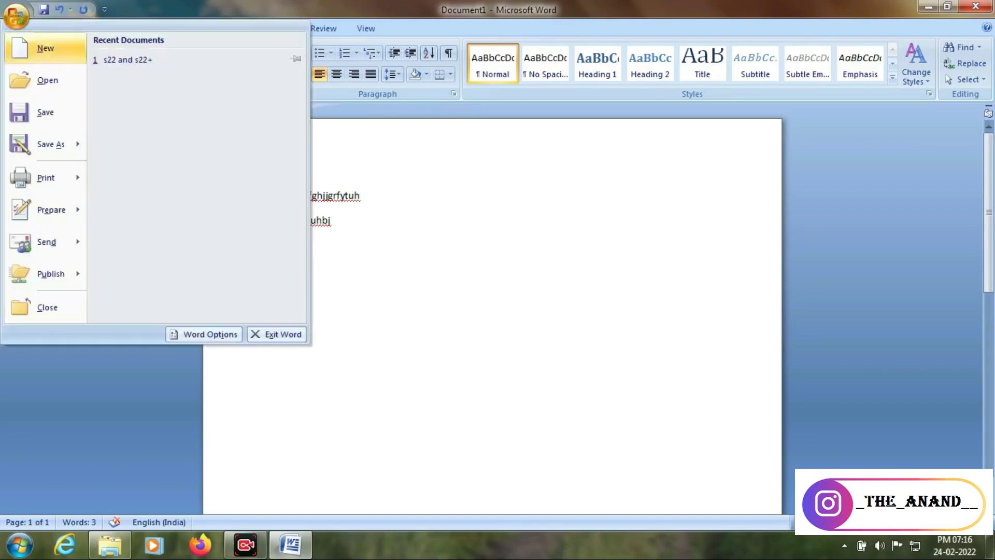
pyautogui.click(47, 144)
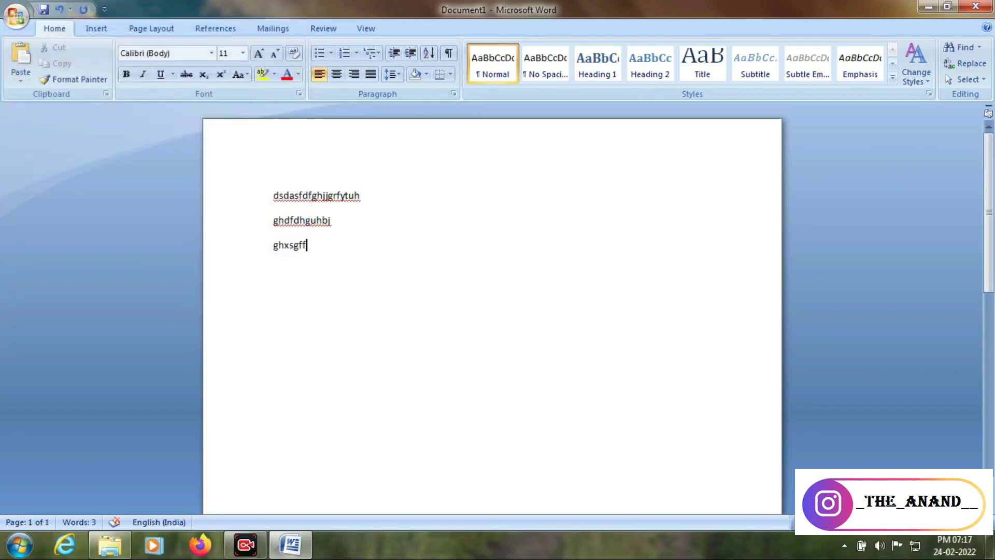
pyautogui.press('F12')
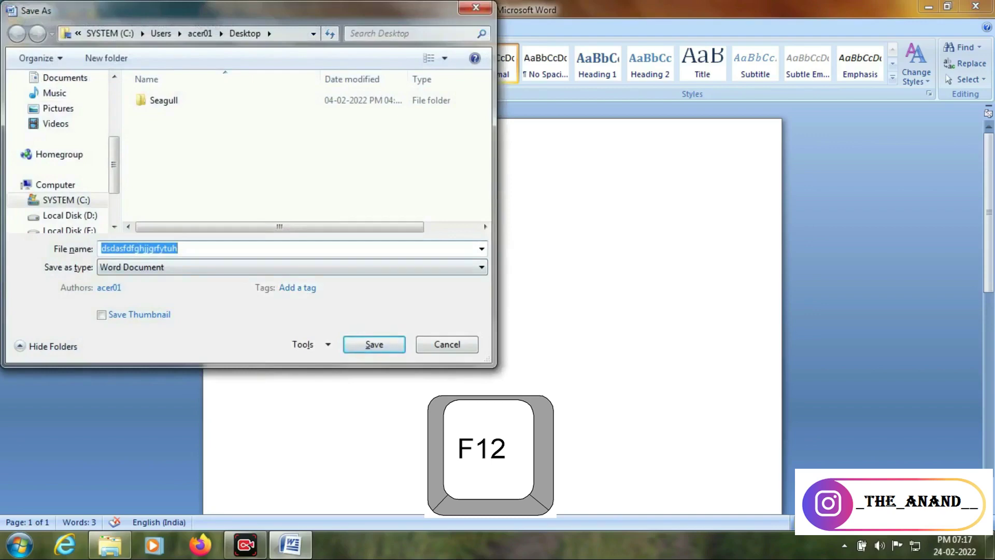
pyautogui.click(447, 345)
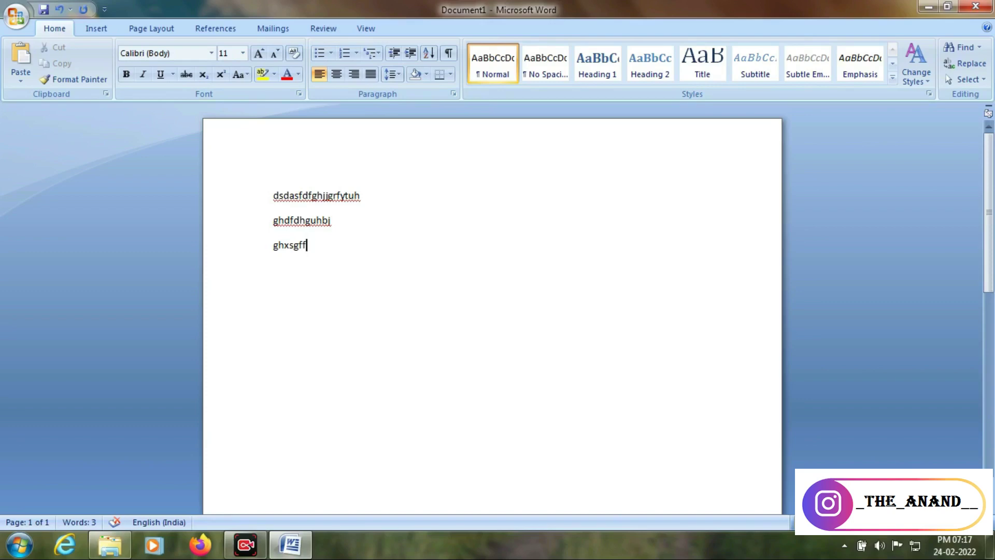
# Create a blank Document2 with Ctrl+N and open the Start menu
pyautogui.hotkey('ctrl', 'n')
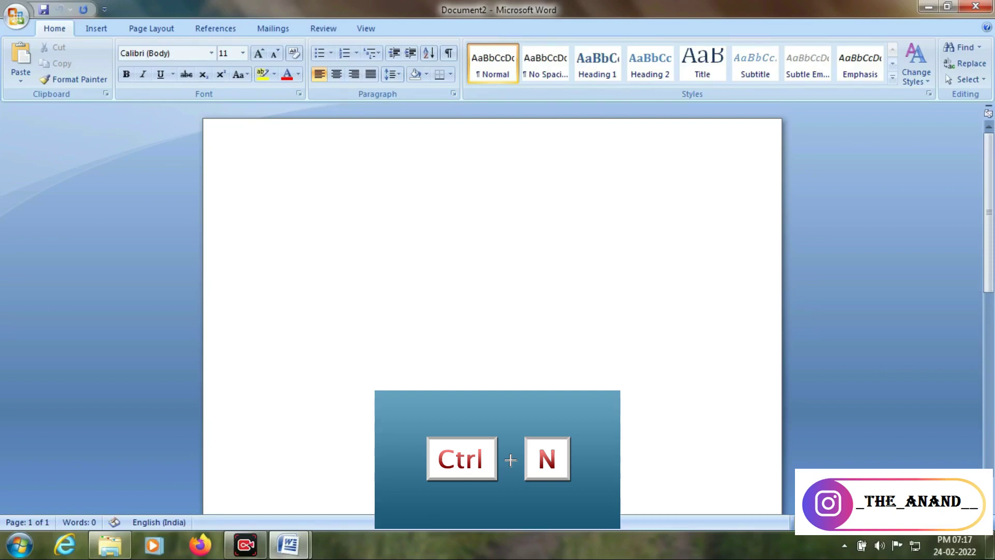
pyautogui.click(20, 544)
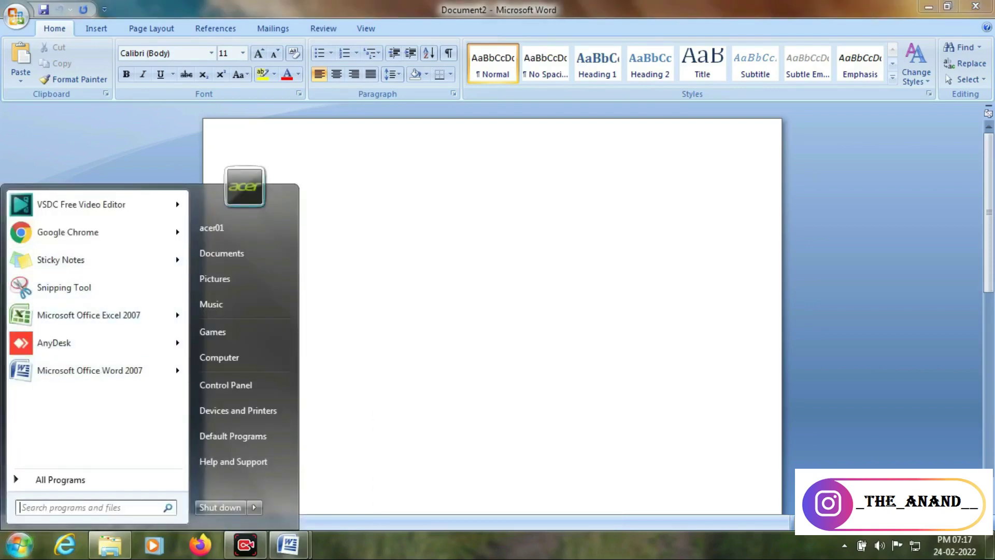
# Launch Excel 2007 and enter text in cell A2, continuing the entry with F2
pyautogui.click(88, 314)
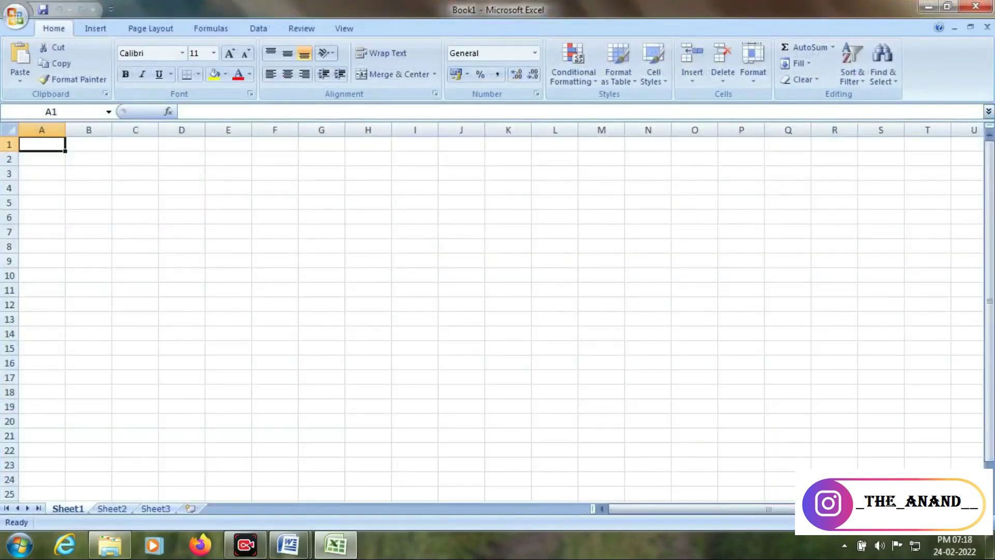
pyautogui.click(135, 203)
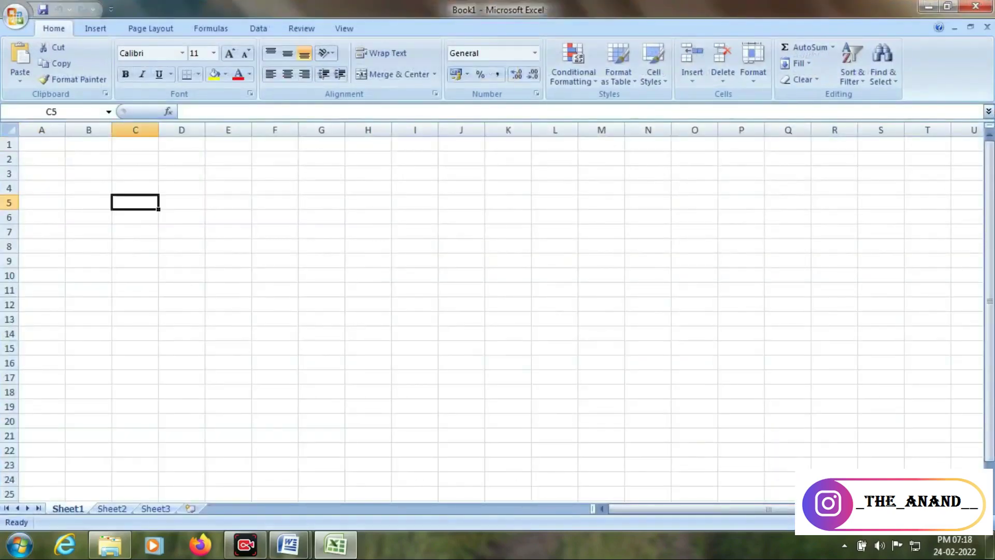
pyautogui.click(42, 159)
pyautogui.write('hgfghfdgfd')
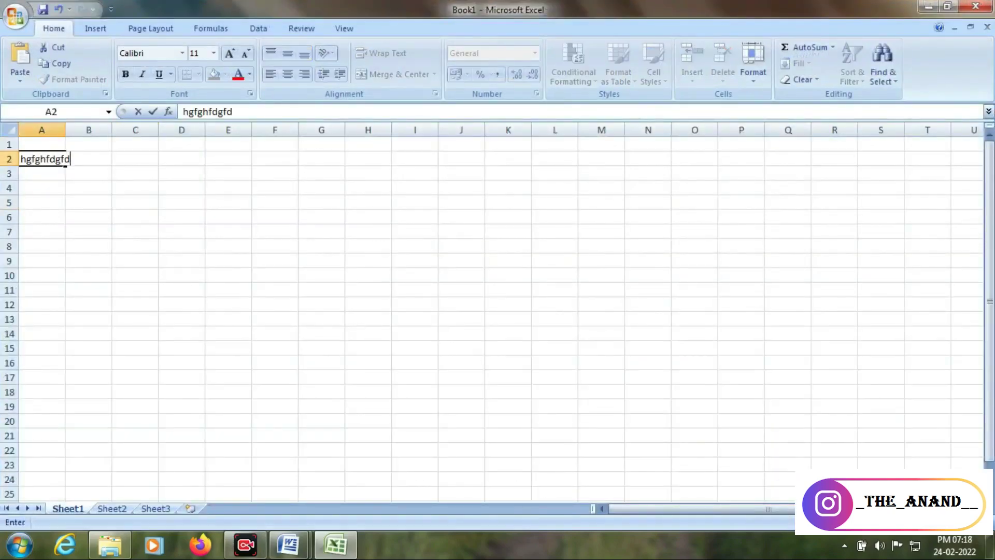
pyautogui.press('F2')
pyautogui.write('vhgcfgcdfg')
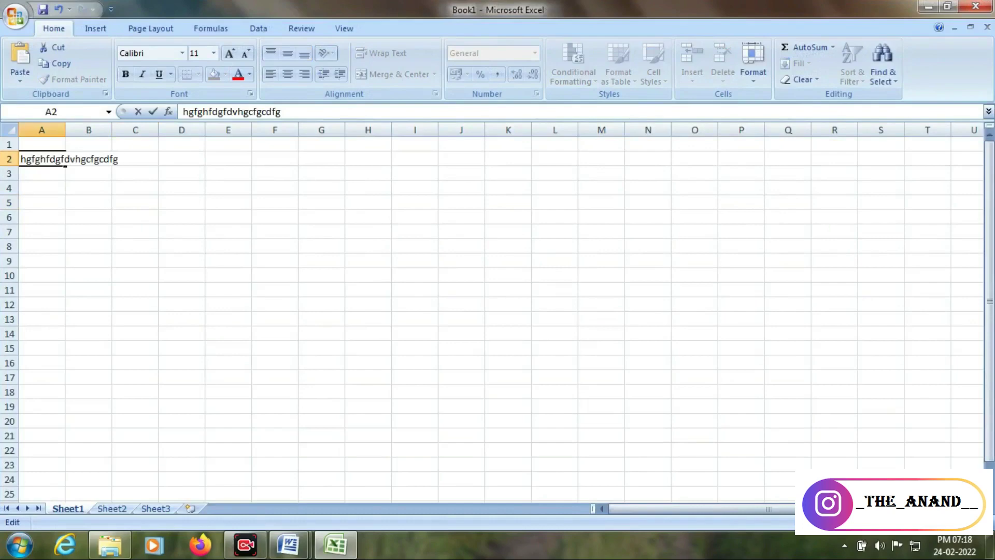
# Fill B3, A4, A3 and A5 with sample text, moving by clicks and arrow keys
pyautogui.click(89, 174)
pyautogui.write('vcbhxcgfd')
pyautogui.click(42, 188)
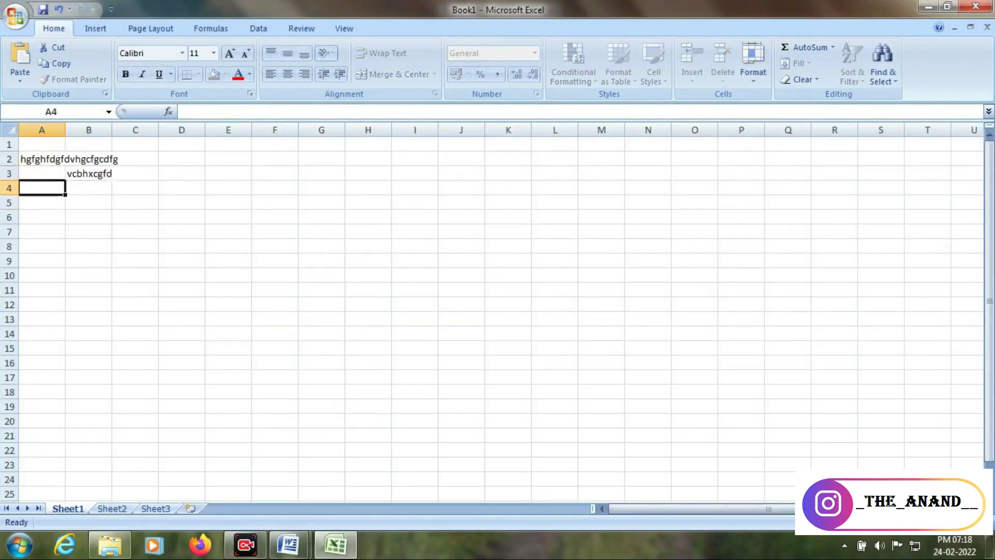
pyautogui.write('ch')
pyautogui.press('Up')
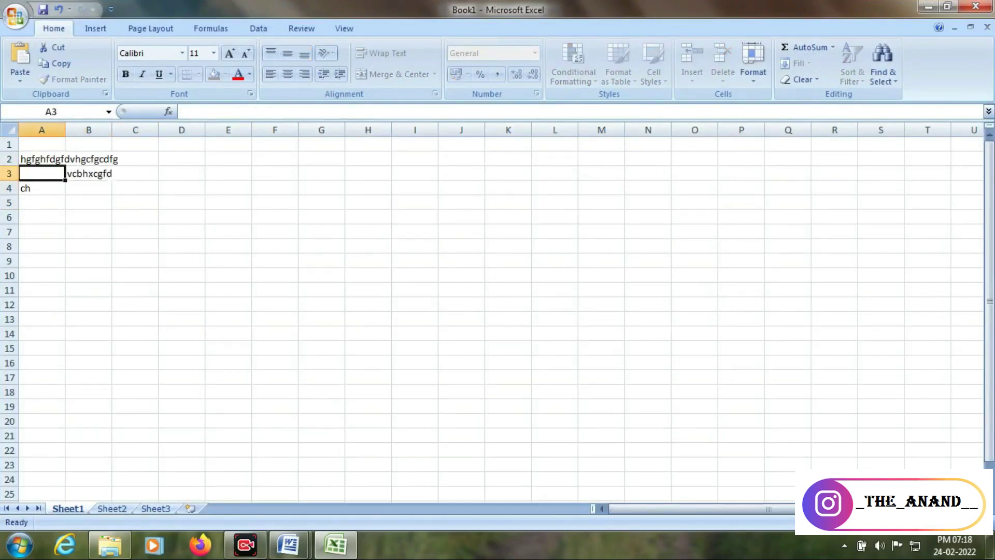
pyautogui.write('vfghfjhkjhlhkjn')
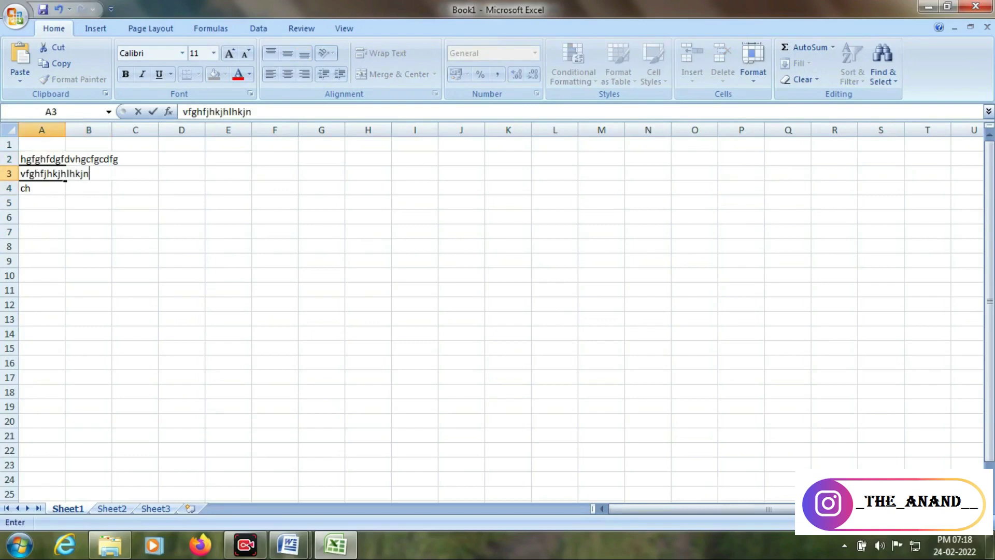
pyautogui.press('Down')
pyautogui.press('Down')
pyautogui.write('hhgjhgjhghjk')
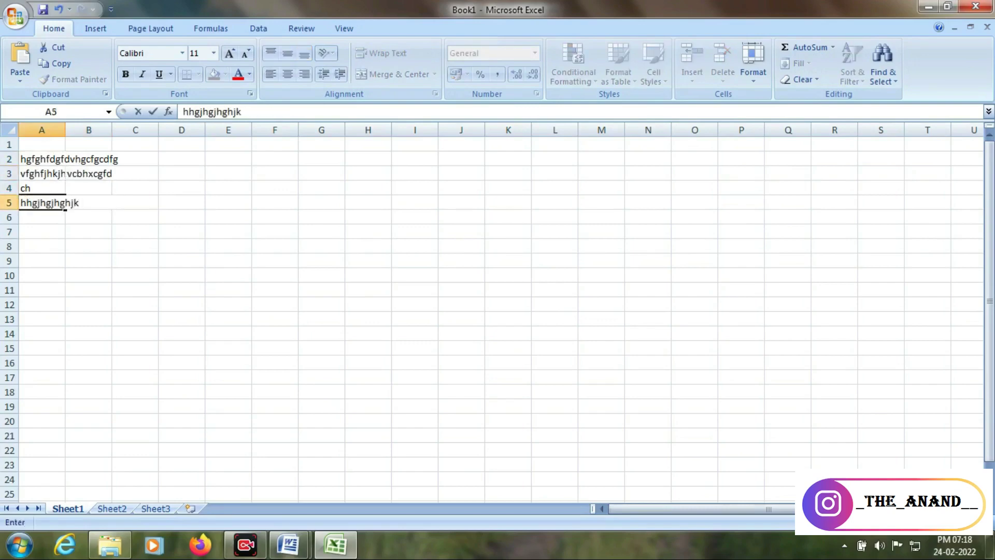
pyautogui.click(89, 203)
pyautogui.click(89, 232)
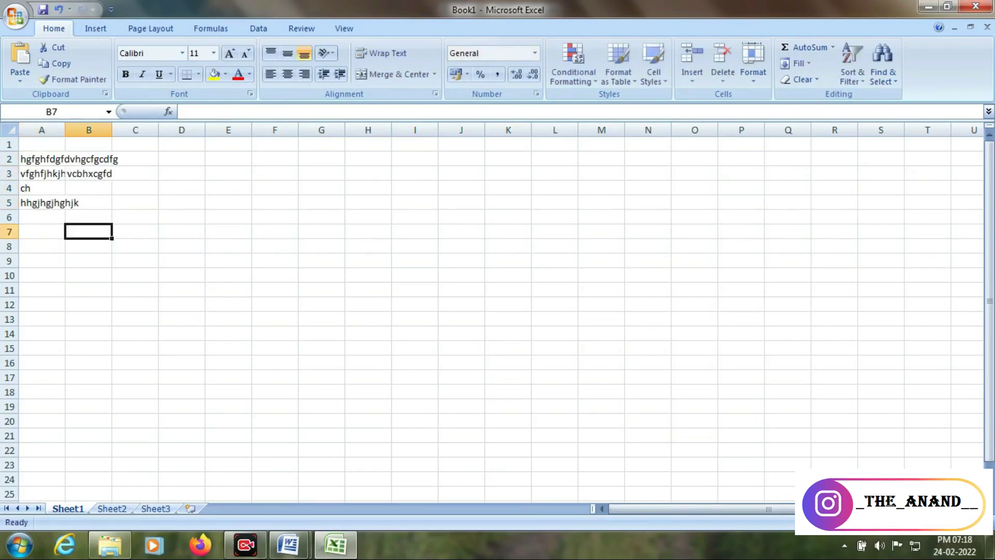
pyautogui.click(89, 203)
pyautogui.write('87765876')
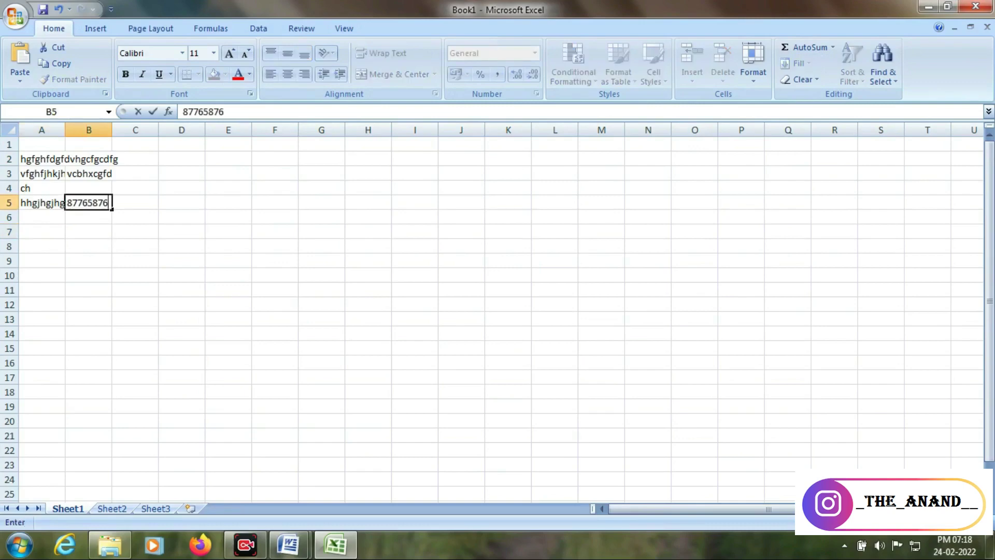
pyautogui.press('Up')
pyautogui.write('908789768765')
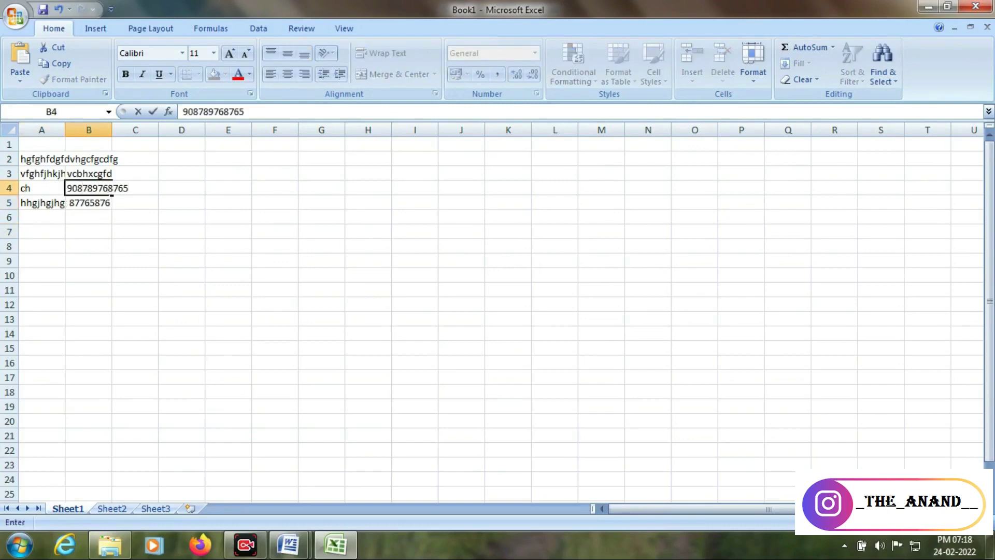
pyautogui.press('Up')
pyautogui.write('iuo7987698')
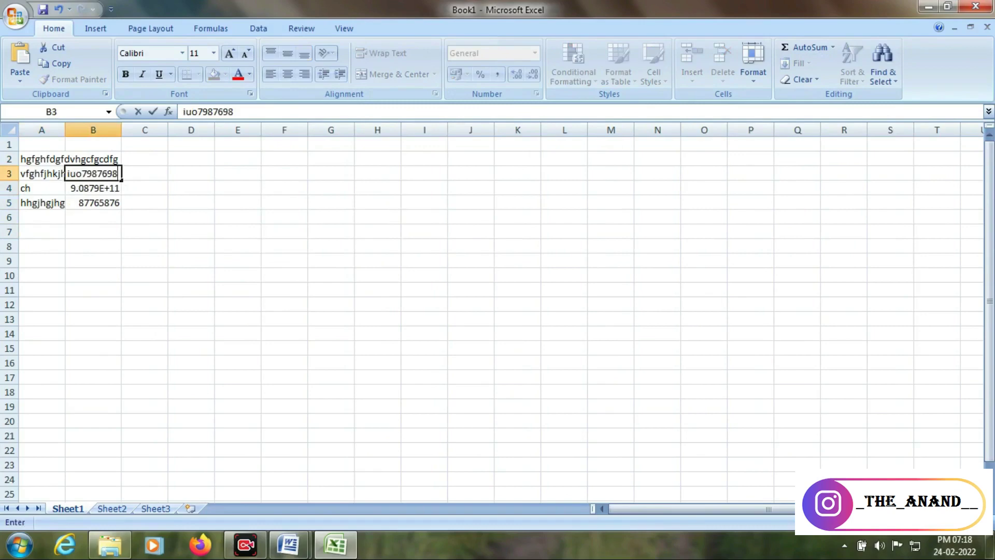
pyautogui.press('Up')
pyautogui.write('y789')
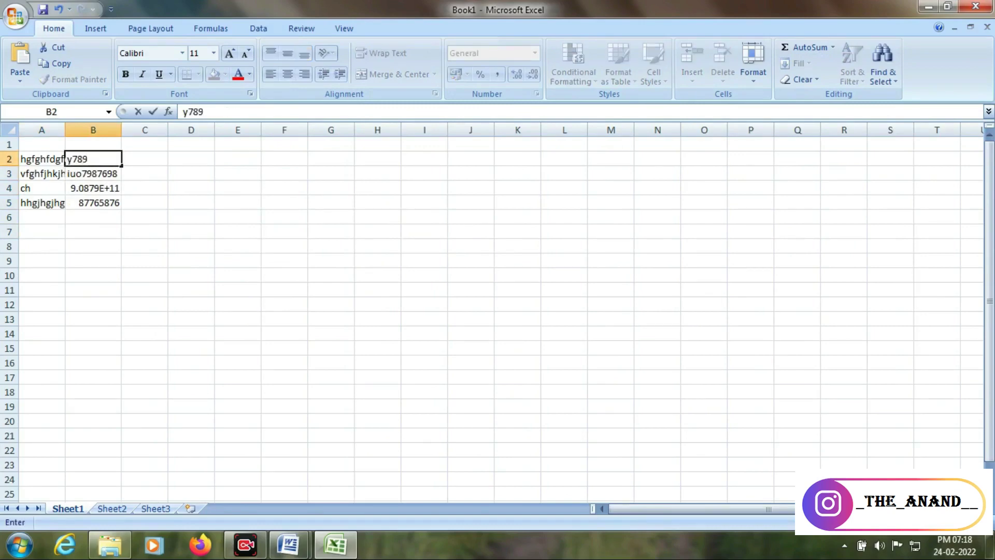
pyautogui.click(94, 261)
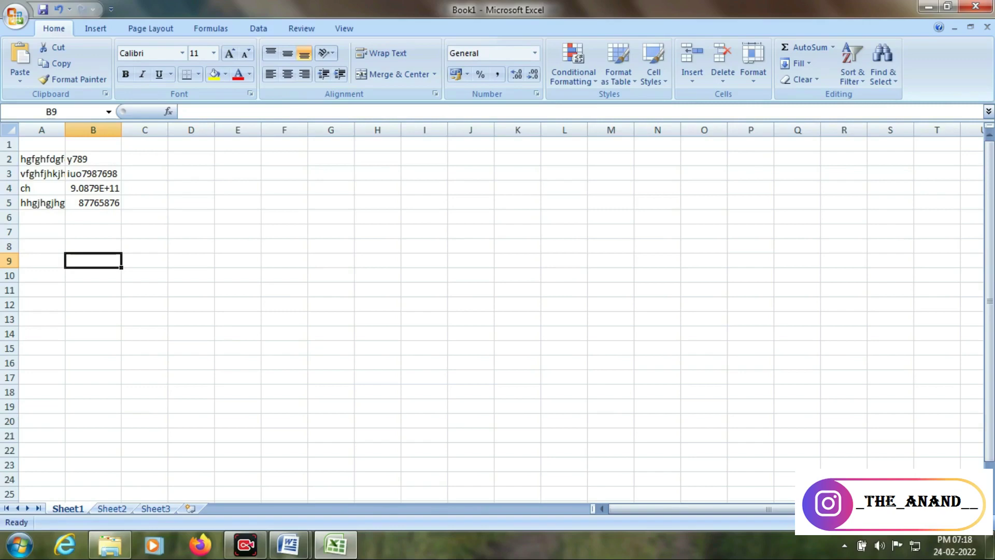
# Auto-fit column A, narrow it again, then select every cell on the sheet with Ctrl+A
pyautogui.doubleClick(64, 130)
pyautogui.moveTo(94, 130); pyautogui.dragTo(71, 129)
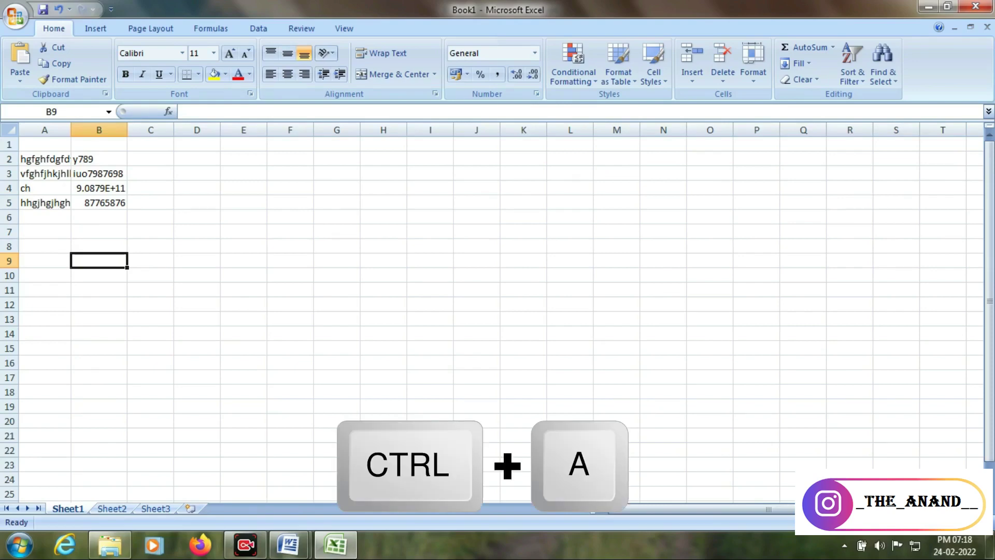
pyautogui.hotkey('ctrl', 'a')
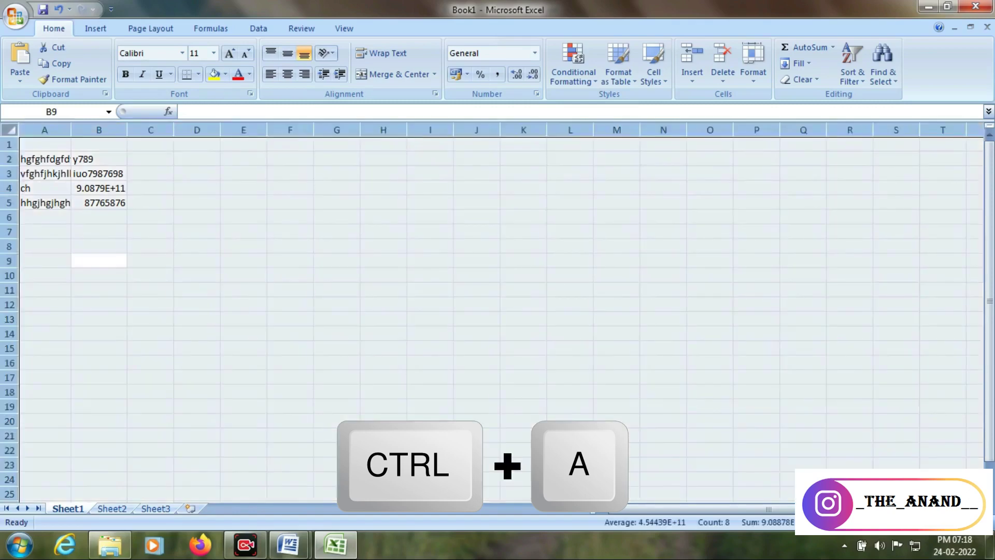
# Clear the selection and, from cell A5, select only the data block A2:B5
pyautogui.click(98, 217)
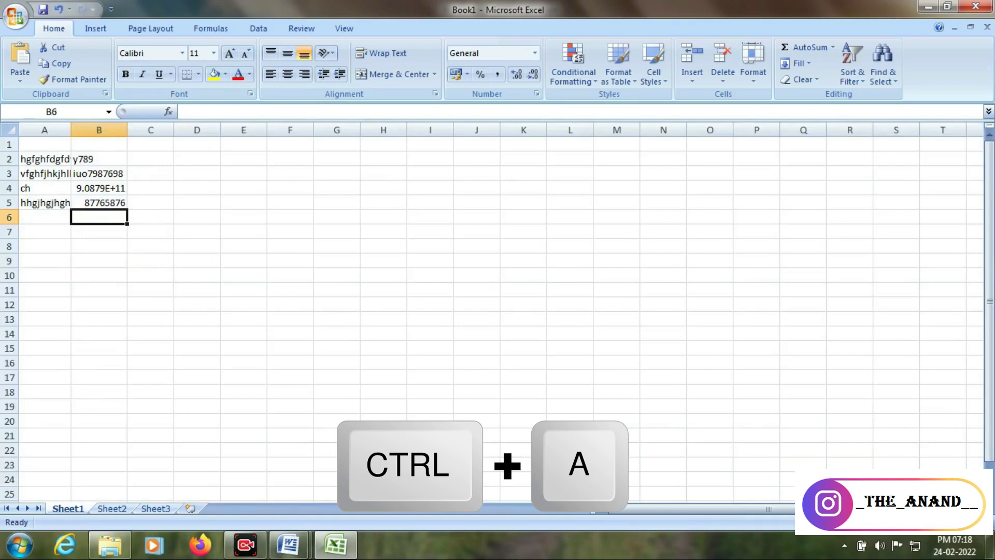
pyautogui.click(45, 203)
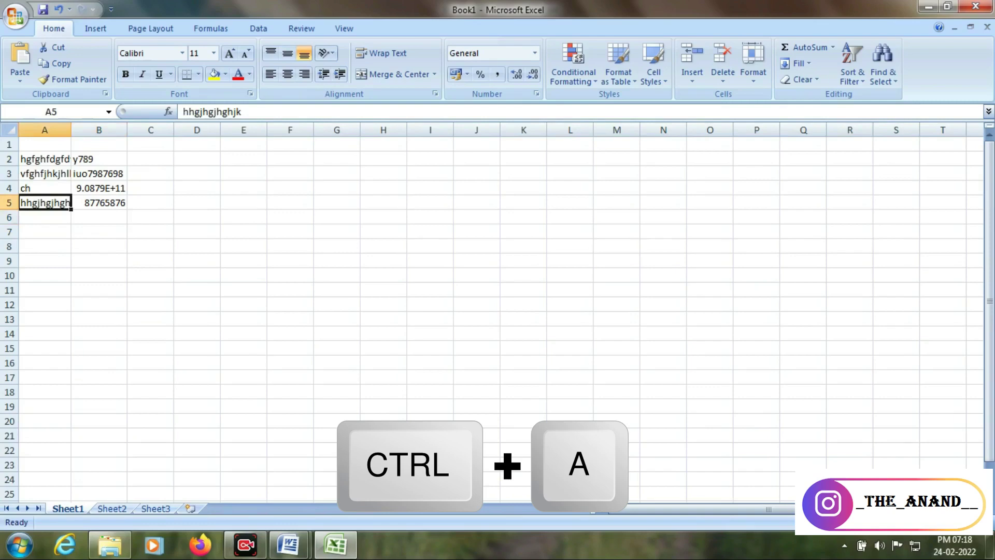
pyautogui.hotkey('ctrl', 'a')
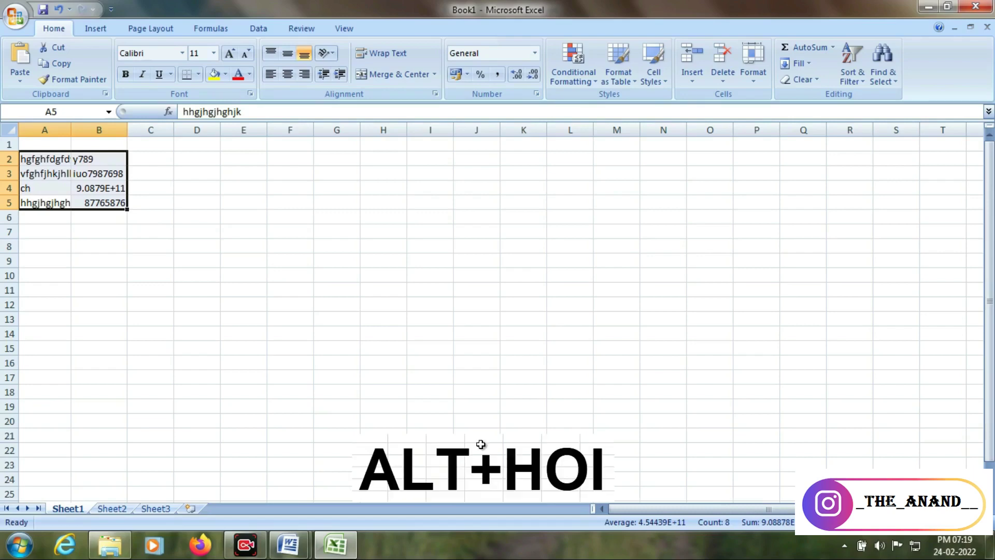
# AutoFit the widths of columns A and B using the Alt, H, O, I sequence
pyautogui.press('alt')
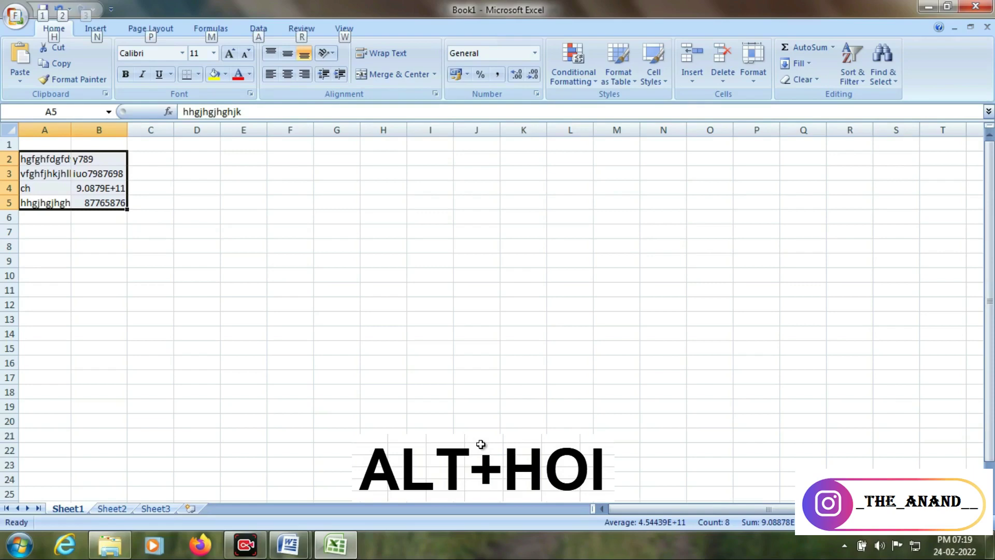
pyautogui.press('h')
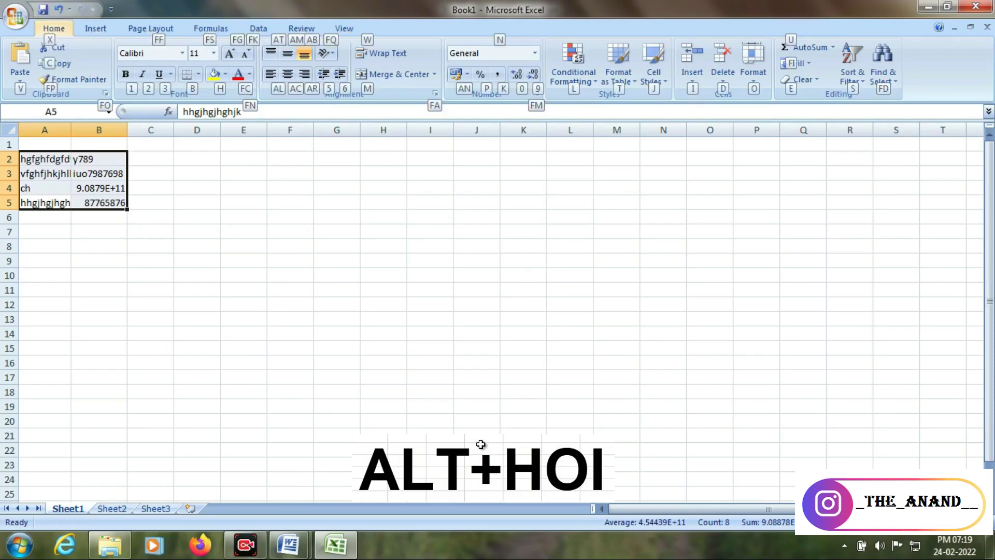
pyautogui.press('o')
pyautogui.press('i')
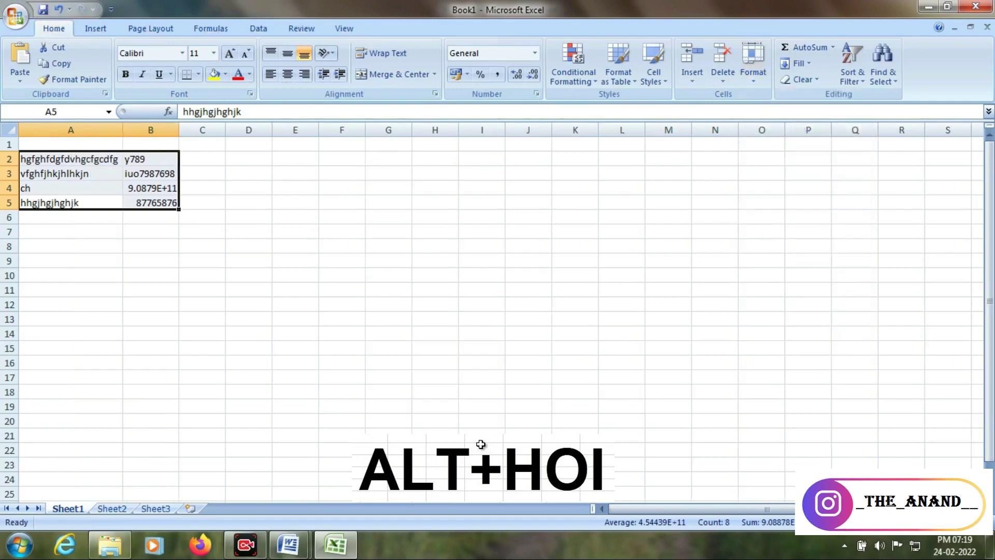
# Move around with the arrow keys to check A3's full text, ending at cell C4
pyautogui.press('Down')
pyautogui.press('Down')
pyautogui.press('Down')
pyautogui.press('Right')
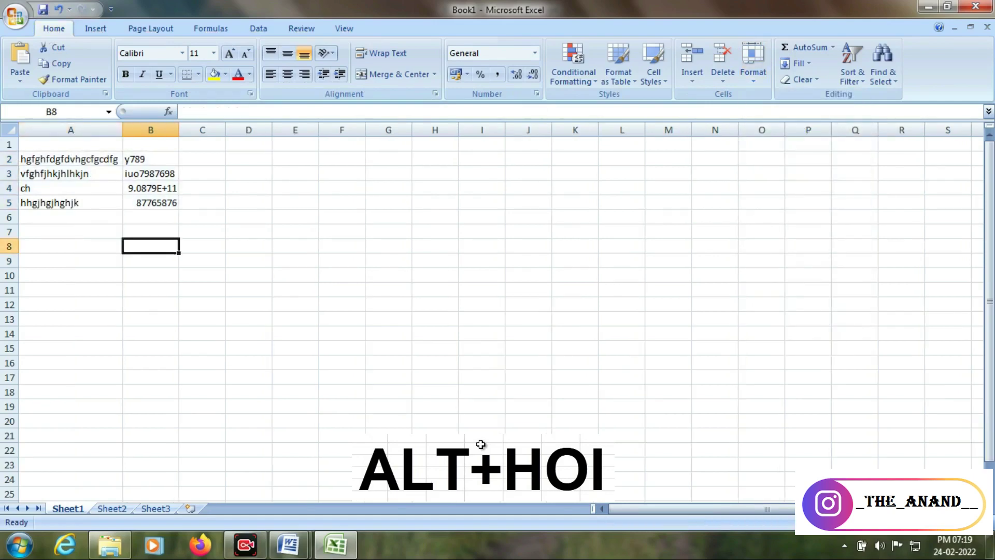
pyautogui.press('Up')
pyautogui.press('Up')
pyautogui.press('Up')
pyautogui.press('Up')
pyautogui.press('Up')
pyautogui.press('Left')
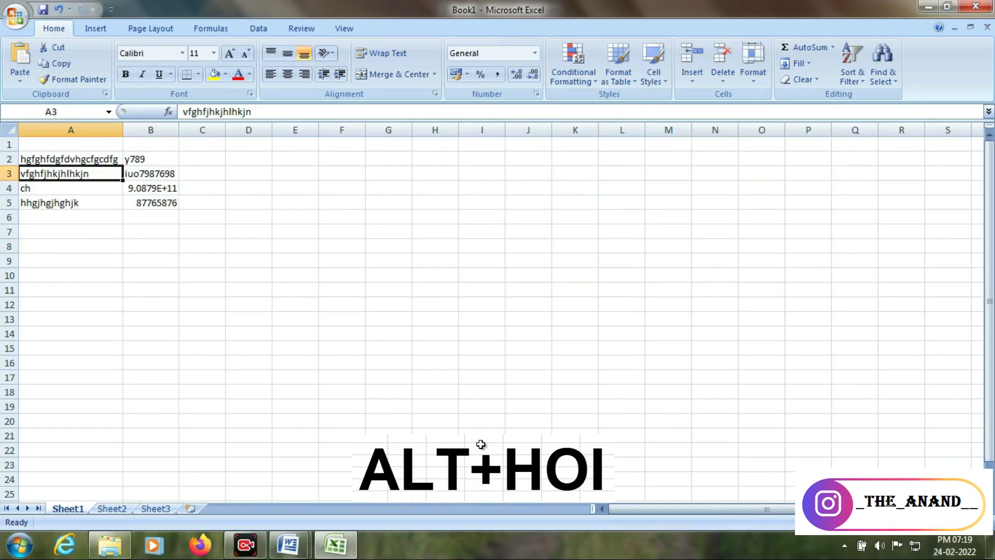
pyautogui.press('Down')
pyautogui.press('Down')
pyautogui.press('Down')
pyautogui.press('Down')
pyautogui.press('Right')
pyautogui.press('Up')
pyautogui.press('Up')
pyautogui.press('Up')
pyautogui.press('Right')
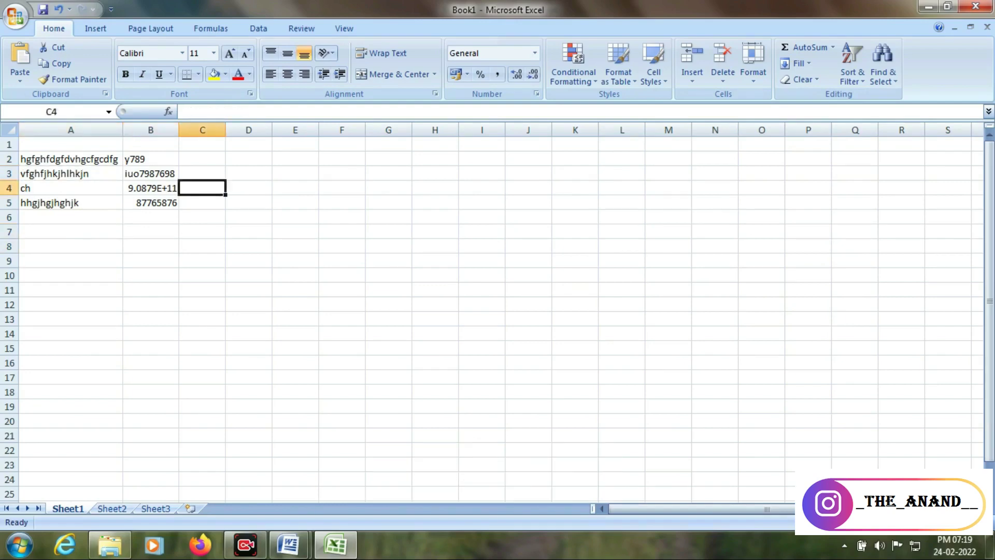
# Enter 134354 in C4 and 432557 in C5, then select C4:C5
pyautogui.write('134354')
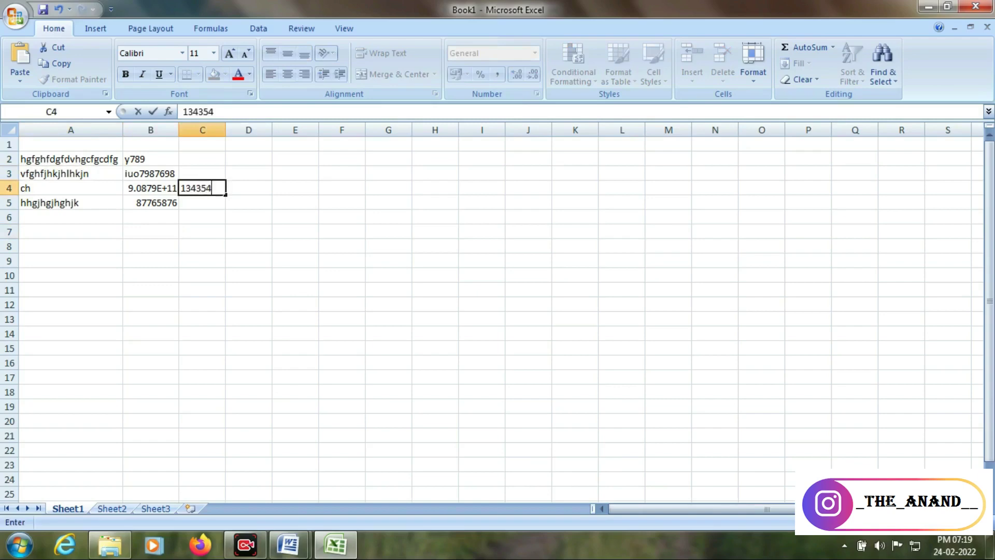
pyautogui.press('Return')
pyautogui.write('432557')
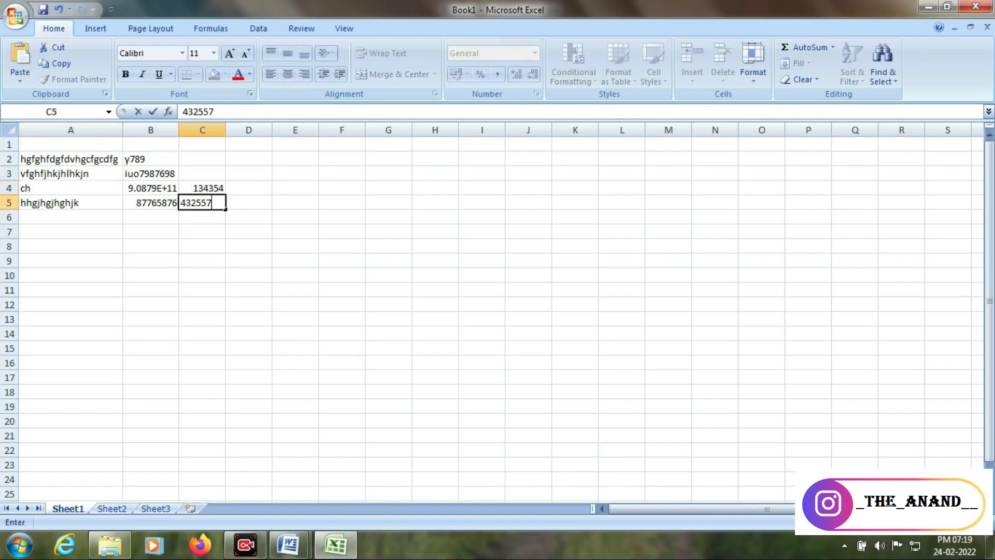
pyautogui.press('Return')
pyautogui.press('Up')
pyautogui.press('Up')
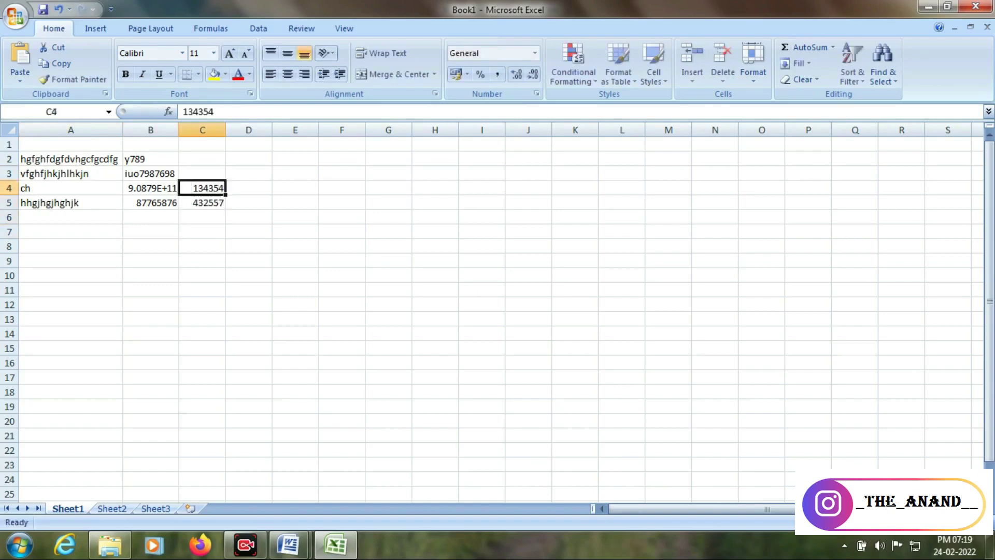
pyautogui.hotkey('shift', 'Down')
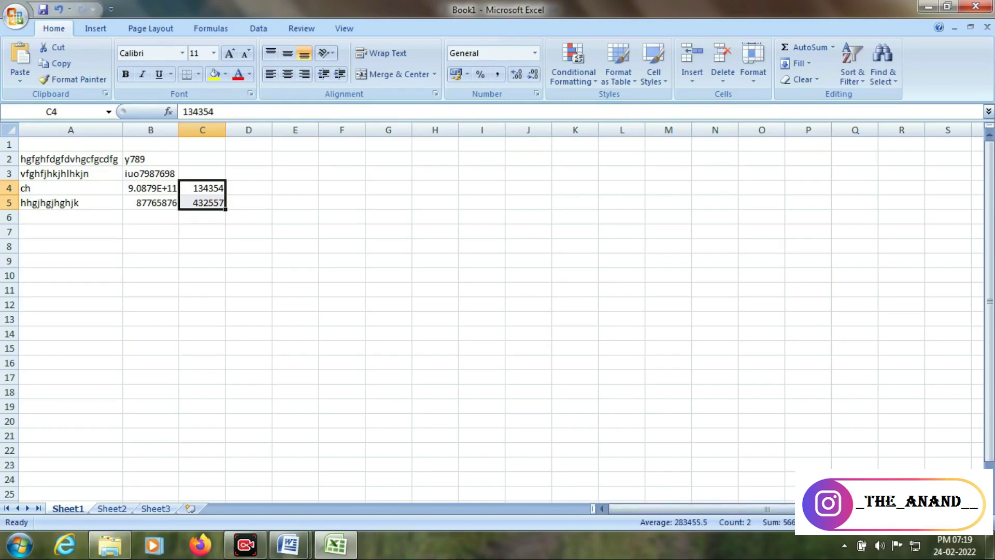
# Put an AutoSum total of C4:C5 in C6, showing 566911
pyautogui.click(388, 421)
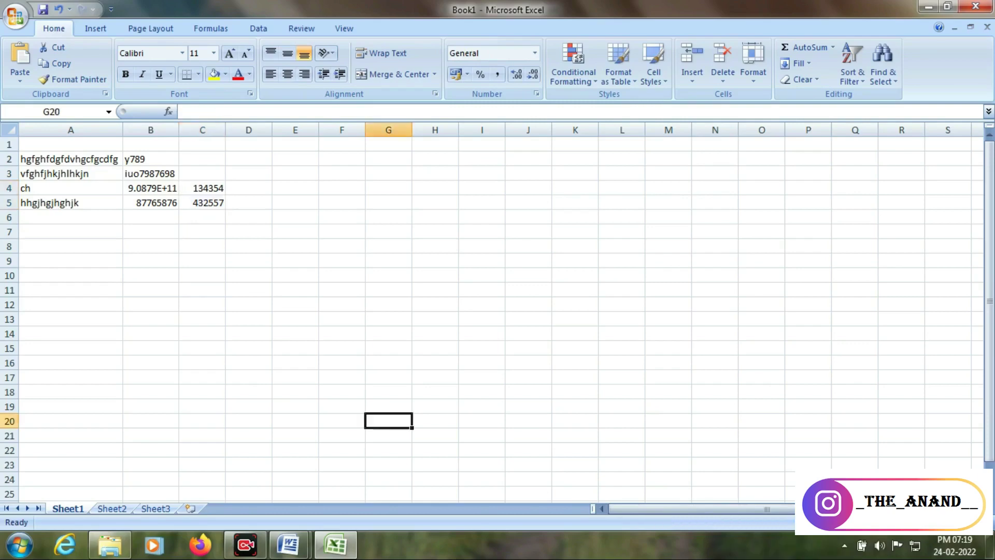
pyautogui.click(202, 232)
pyautogui.click(202, 217)
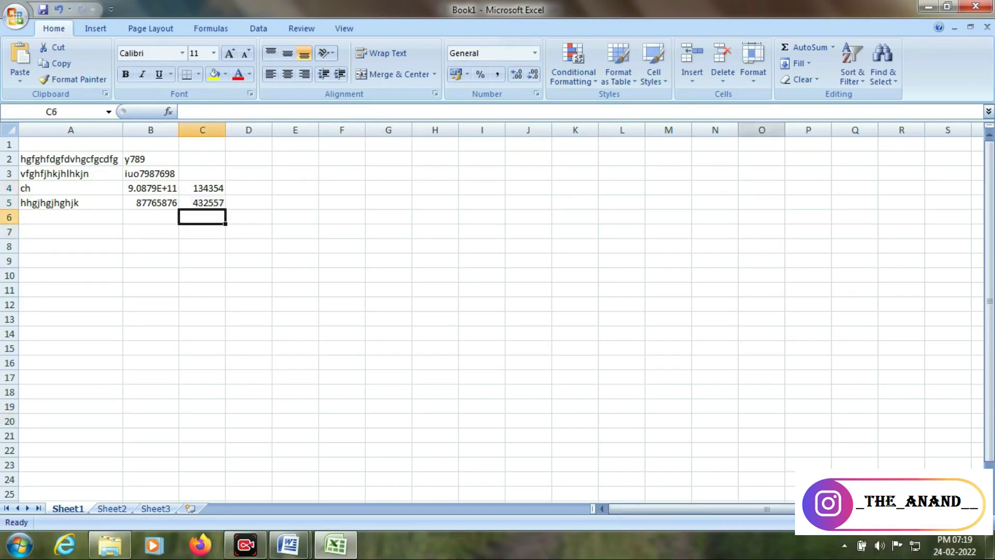
pyautogui.click(806, 47)
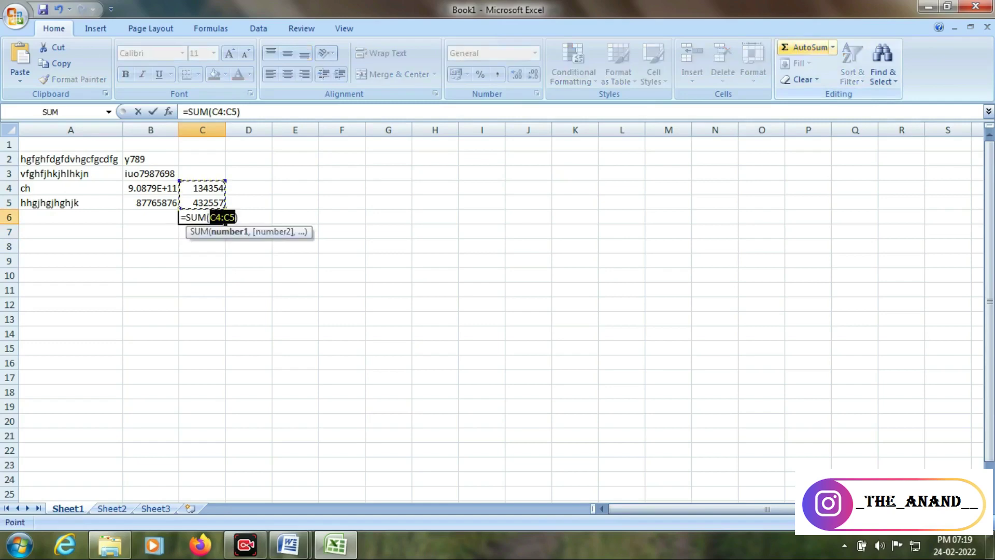
pyautogui.press('Return')
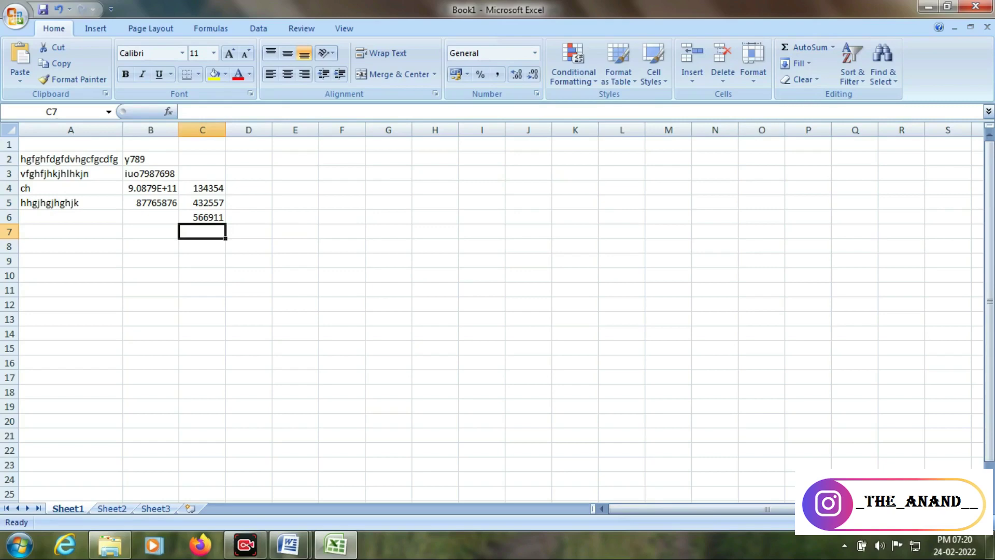
pyautogui.click(528, 275)
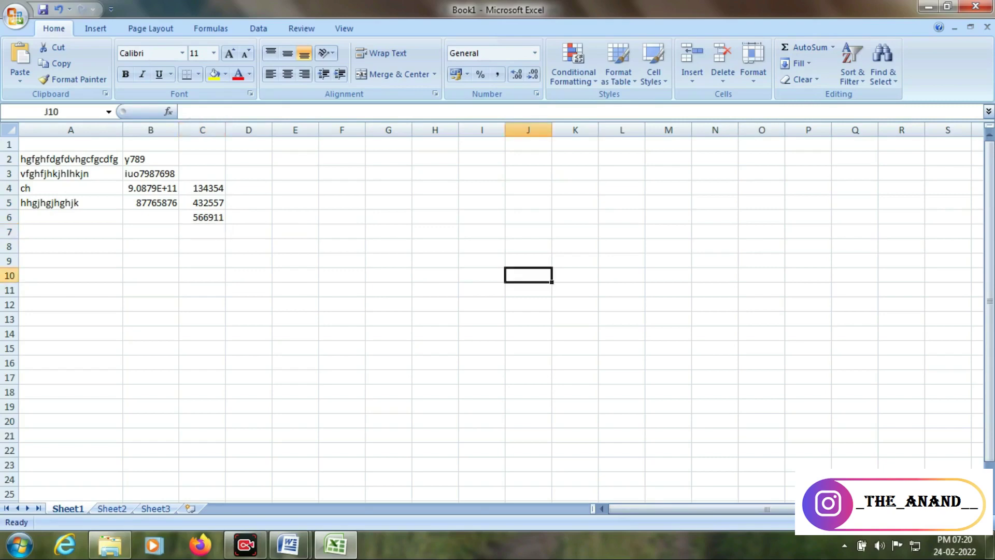
# Close Book1, Document2 and Document1 without saving, then launch Google Chrome from the desktop
pyautogui.click(976, 6)
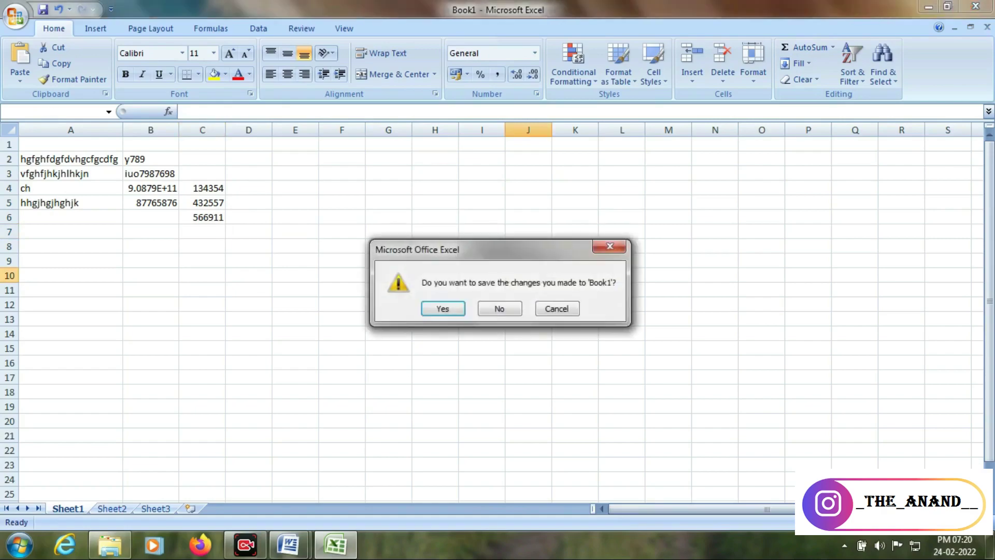
pyautogui.click(500, 308)
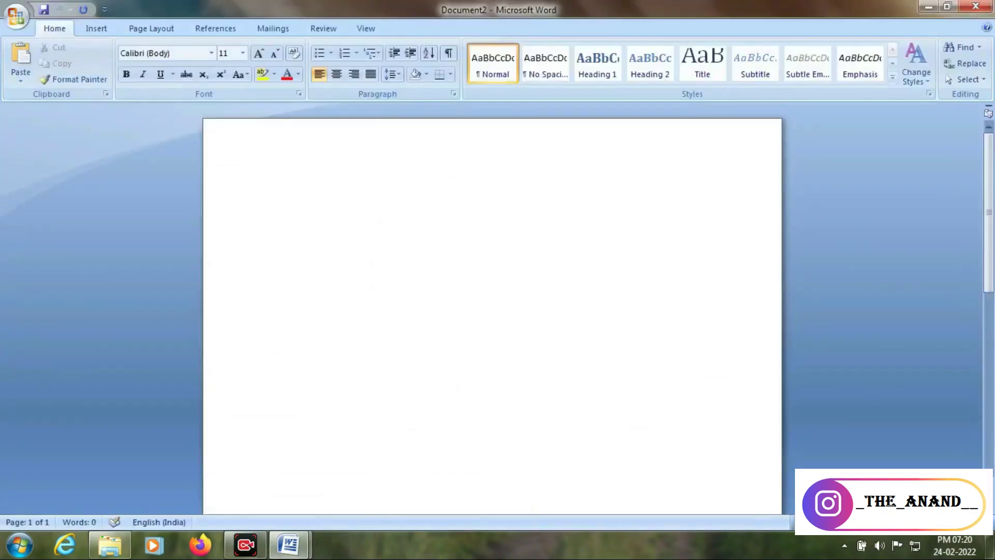
pyautogui.click(976, 7)
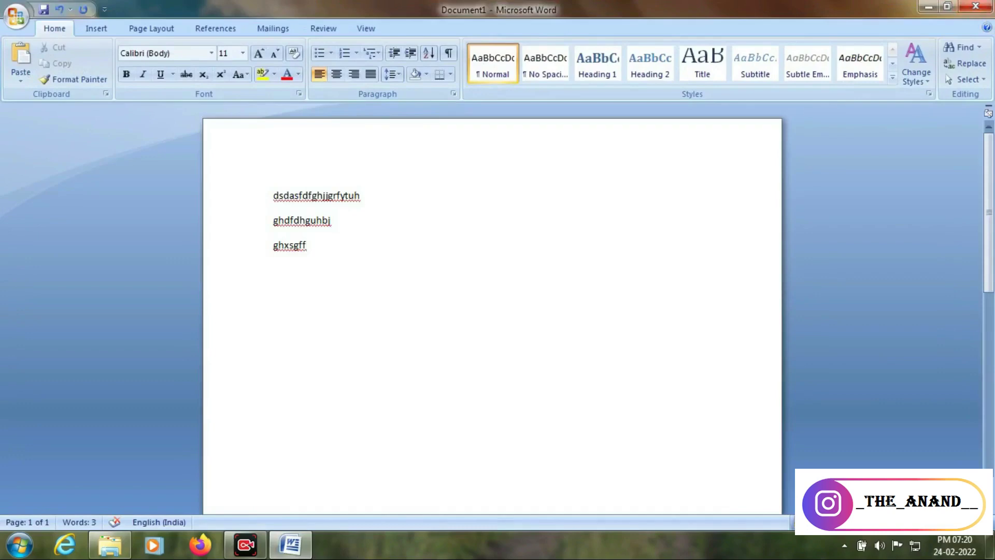
pyautogui.click(976, 7)
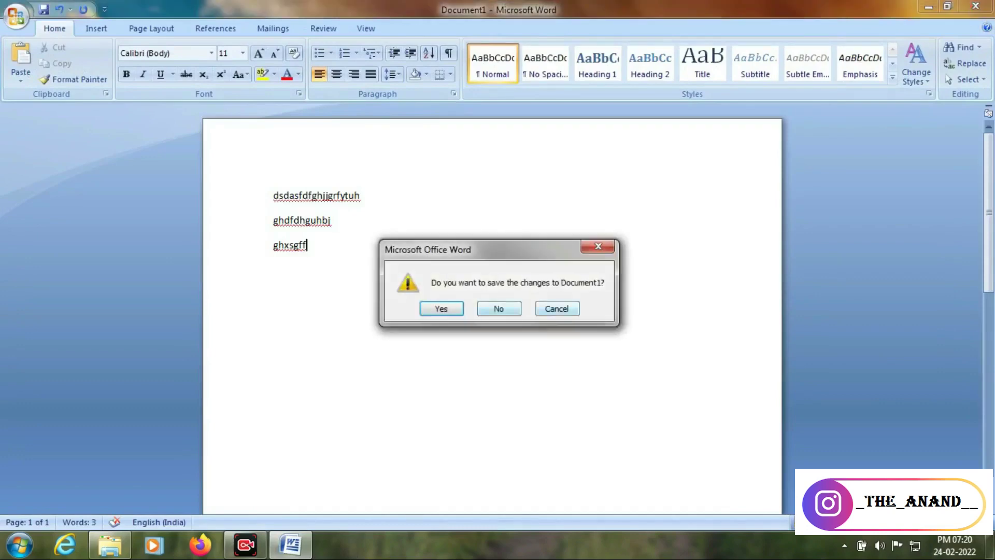
pyautogui.click(499, 309)
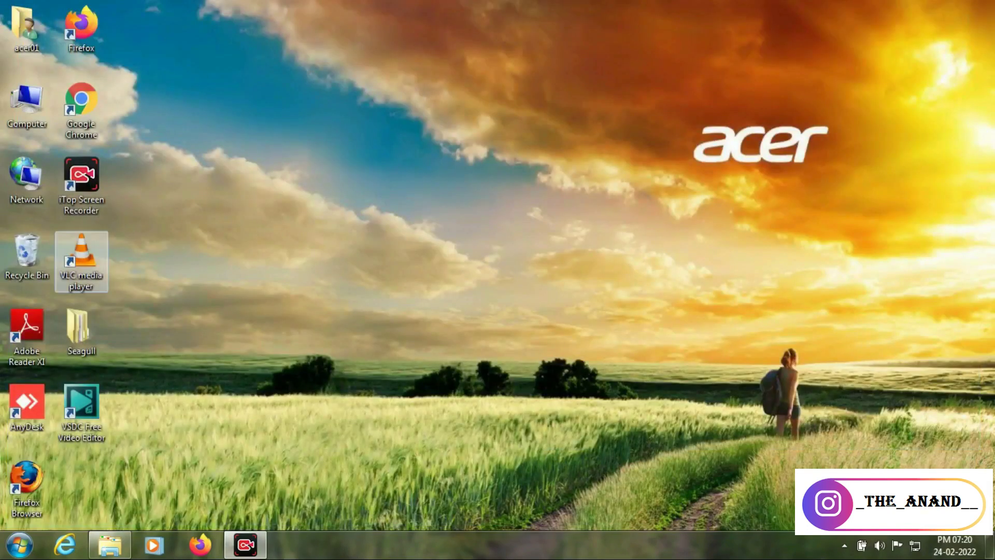
pyautogui.doubleClick(81, 109)
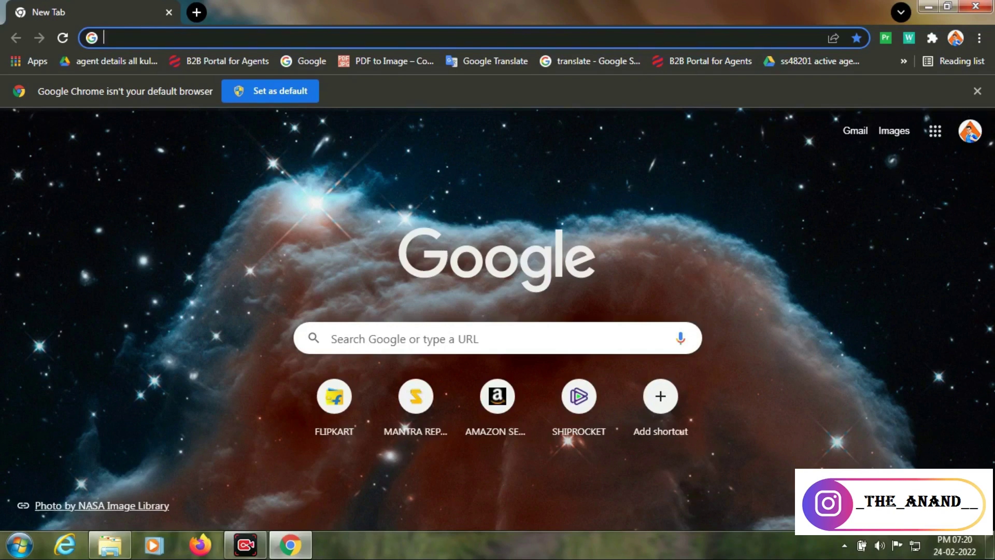
# Open four new tabs with Ctrl+T, then close the fourth and third ones
pyautogui.hotkey('ctrl', 't')
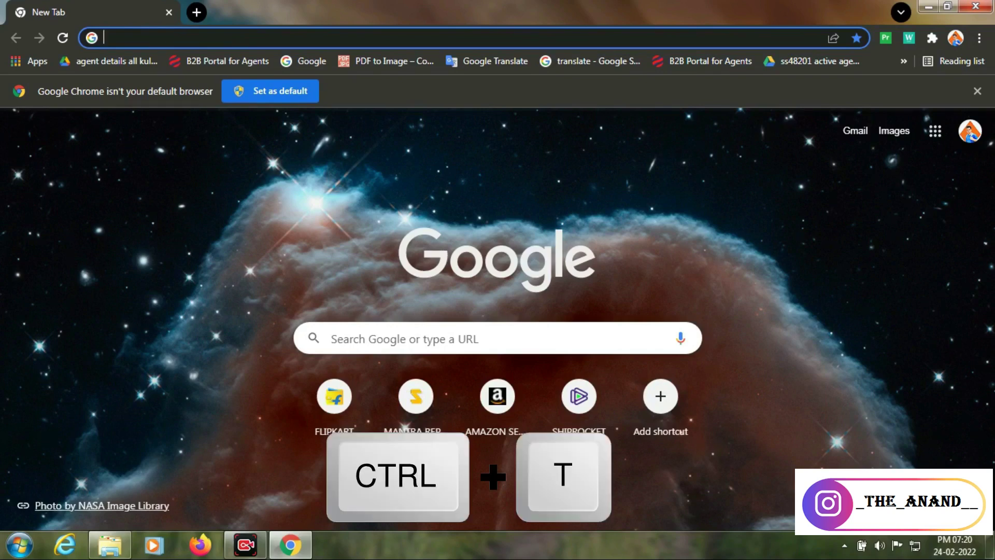
pyautogui.hotkey('ctrl', 't')
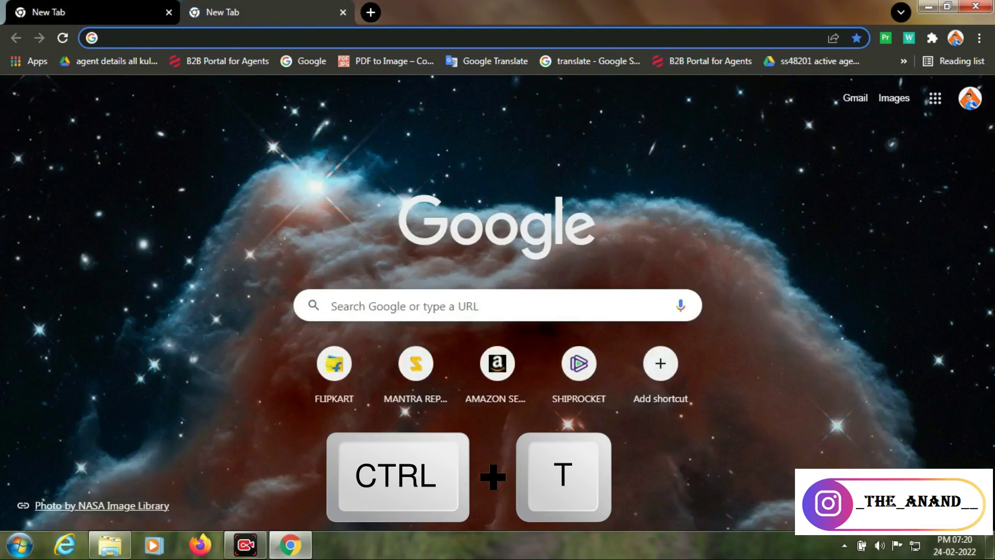
pyautogui.hotkey('ctrl', 't')
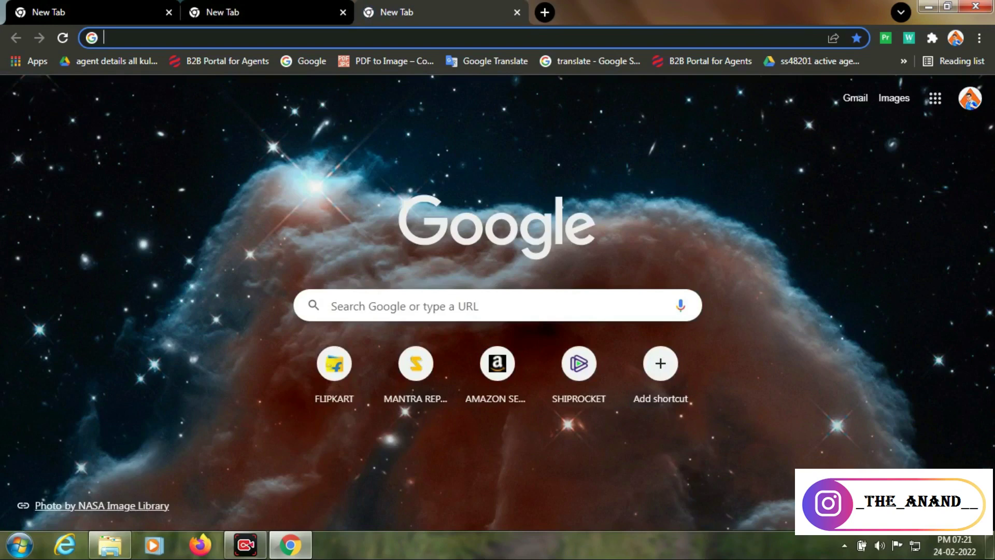
pyautogui.hotkey('ctrl', 't')
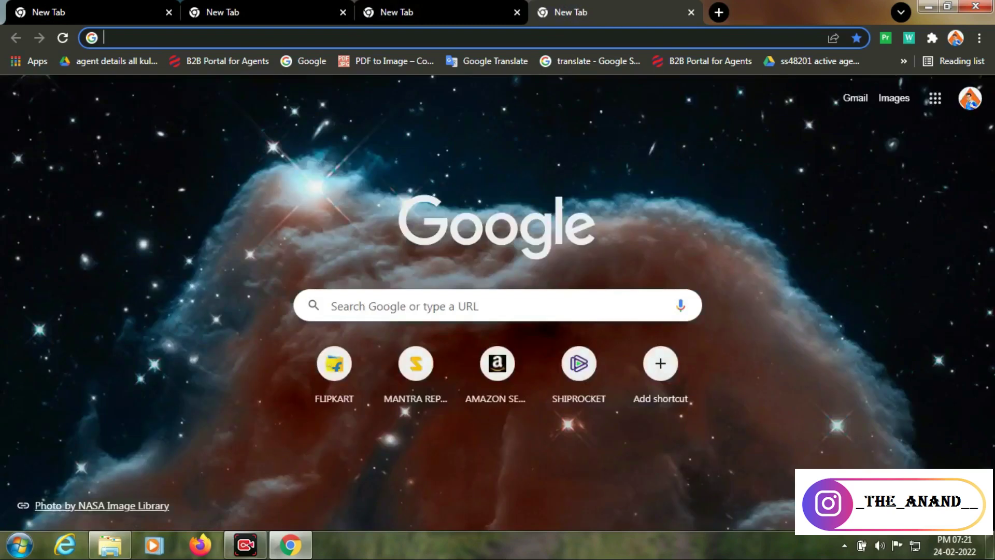
pyautogui.click(692, 12)
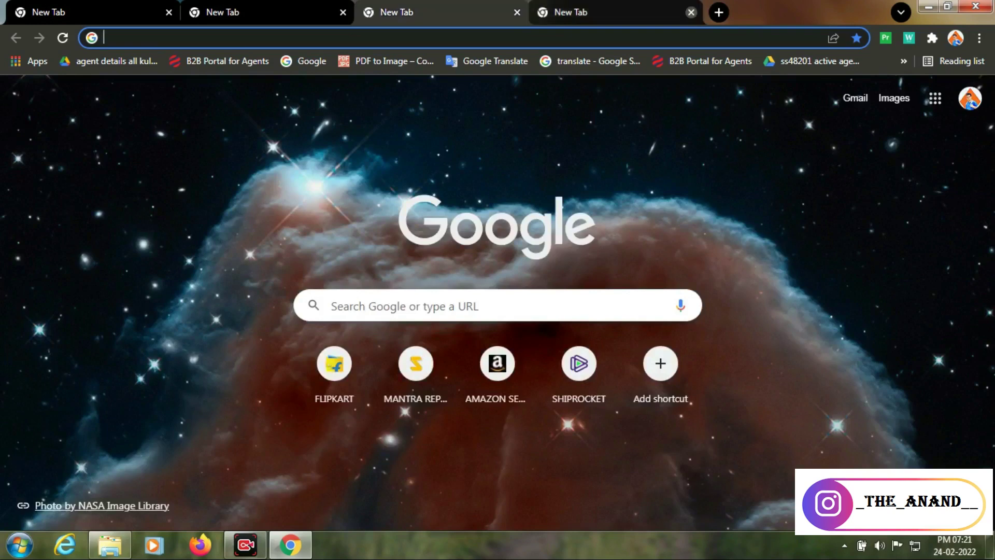
pyautogui.click(517, 12)
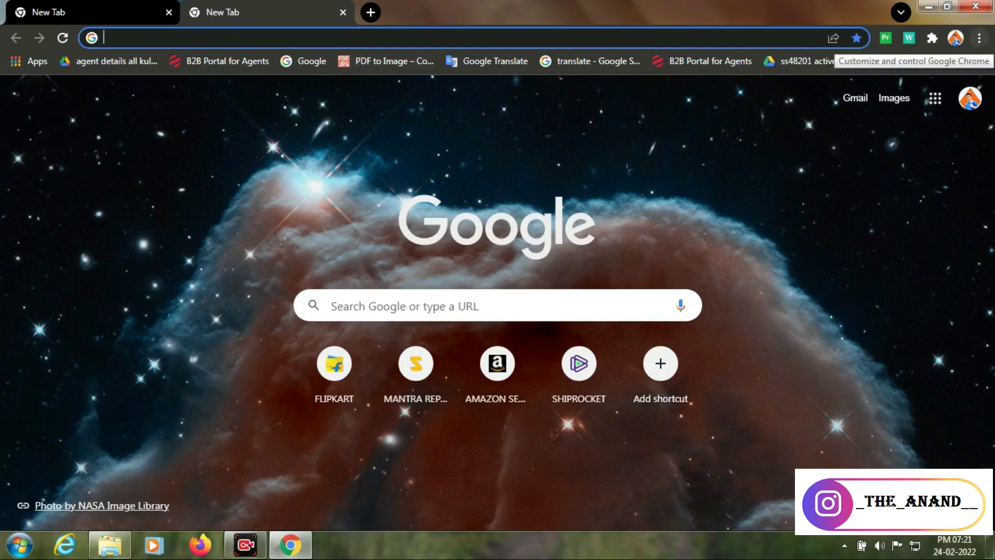
# Show recent history from the Chrome menu, open the History page with Ctrl+H, then close that tab
pyautogui.click(979, 38)
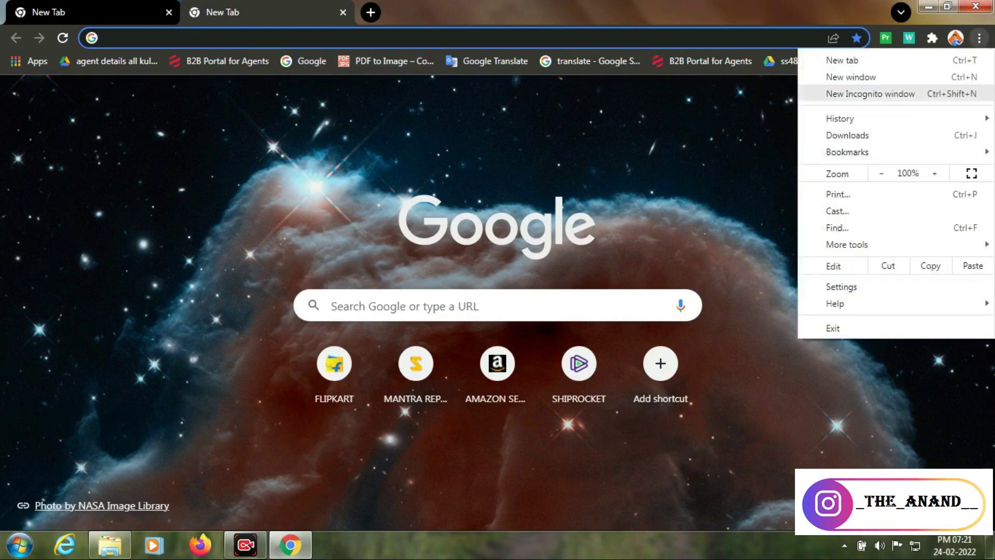
pyautogui.moveTo(851, 119)
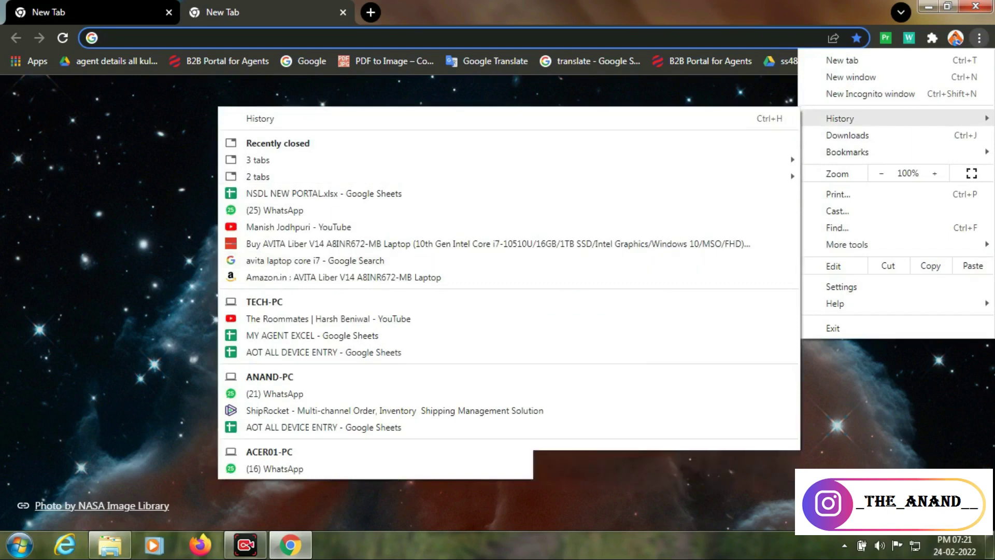
pyautogui.click(166, 207)
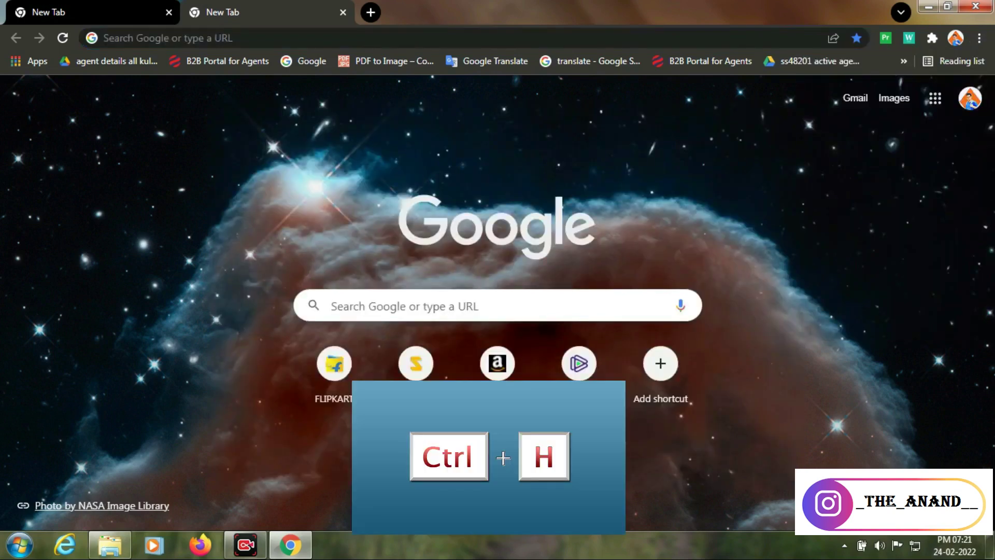
pyautogui.hotkey('ctrl', 'h')
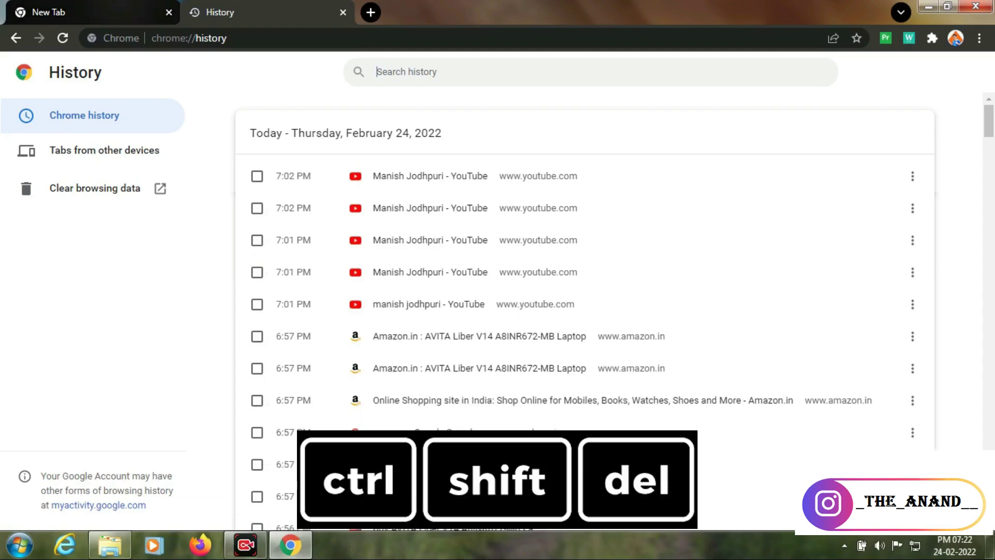
pyautogui.click(120, 13)
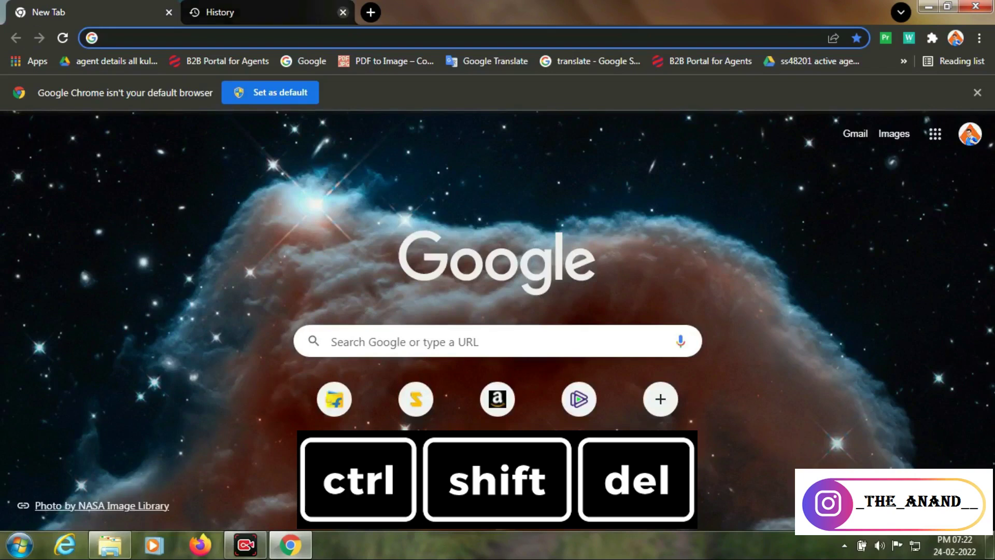
pyautogui.click(343, 11)
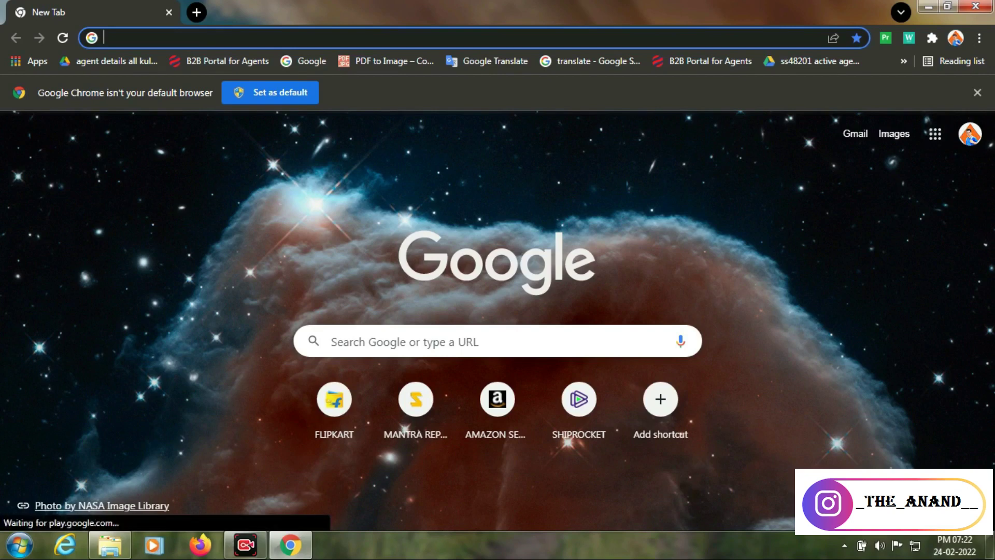
pyautogui.click(980, 38)
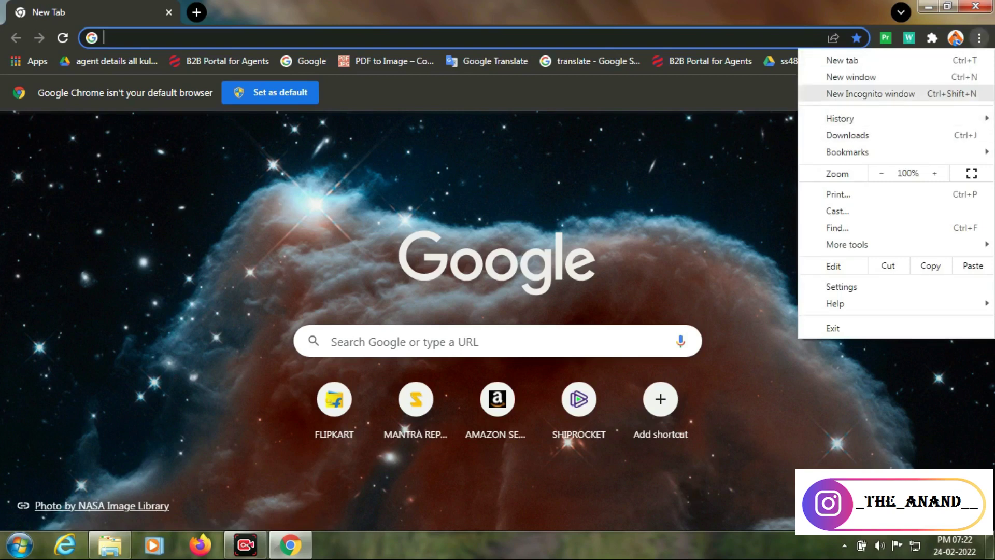
pyautogui.click(871, 93)
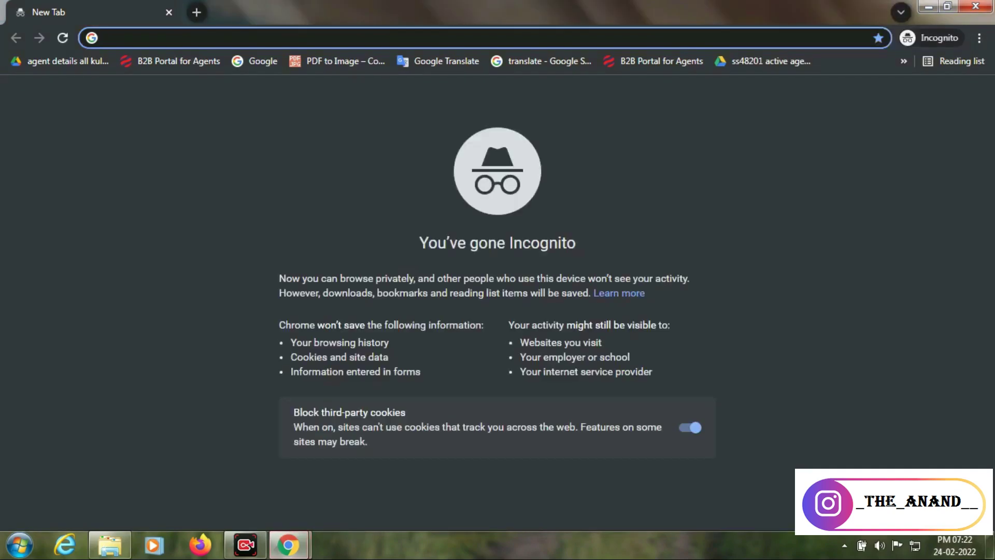
pyautogui.click(975, 6)
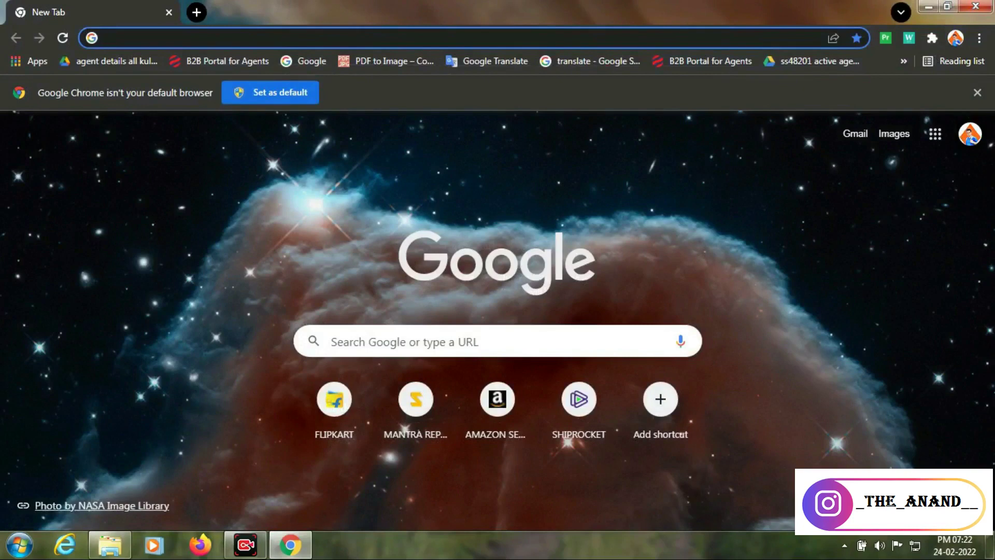
pyautogui.hotkey('ctrl', 'shift', 'n')
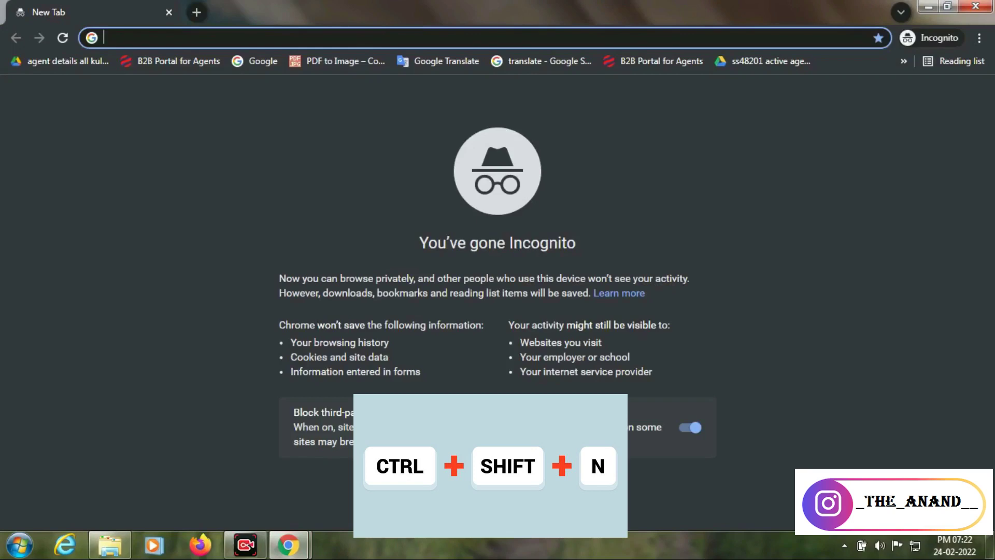
pyautogui.click(976, 7)
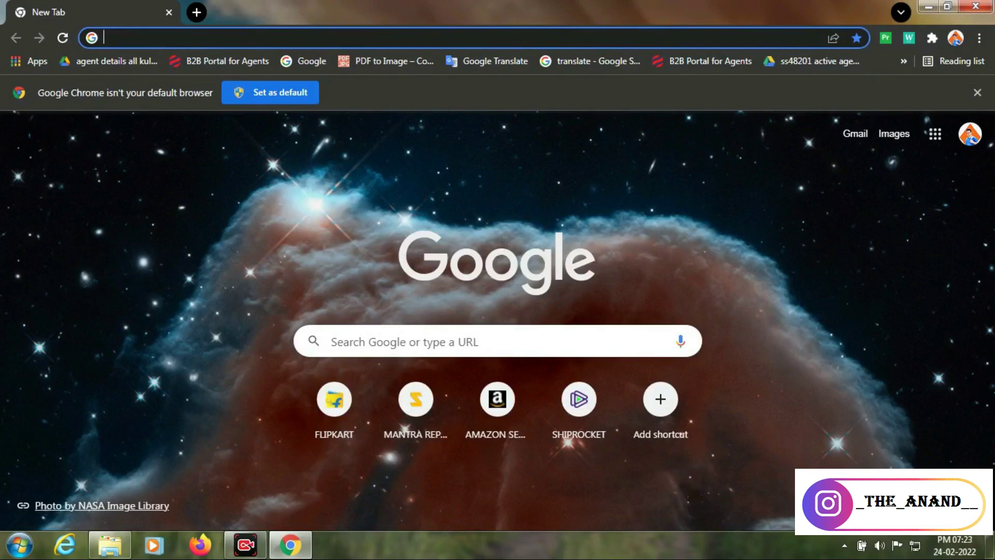
pyautogui.click(979, 38)
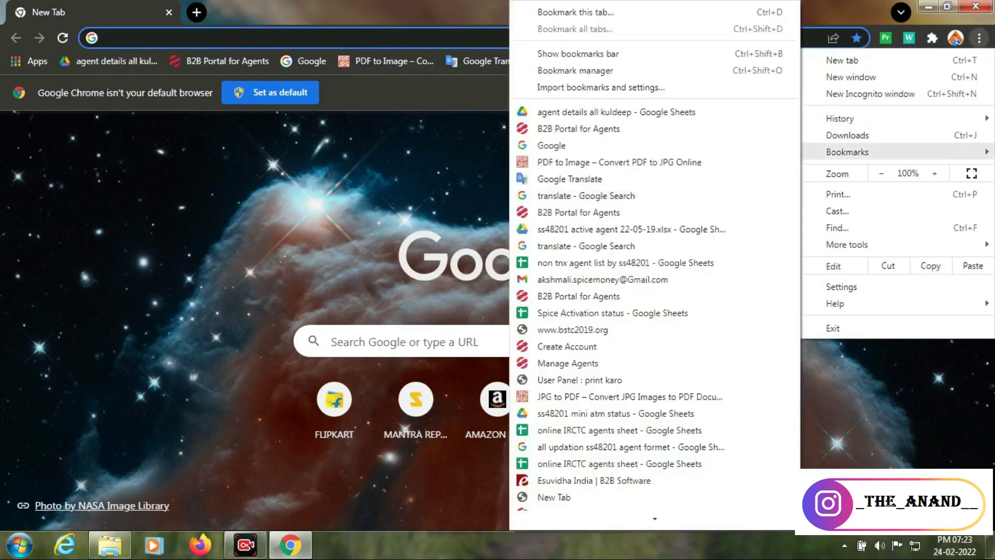
pyautogui.click(415, 207)
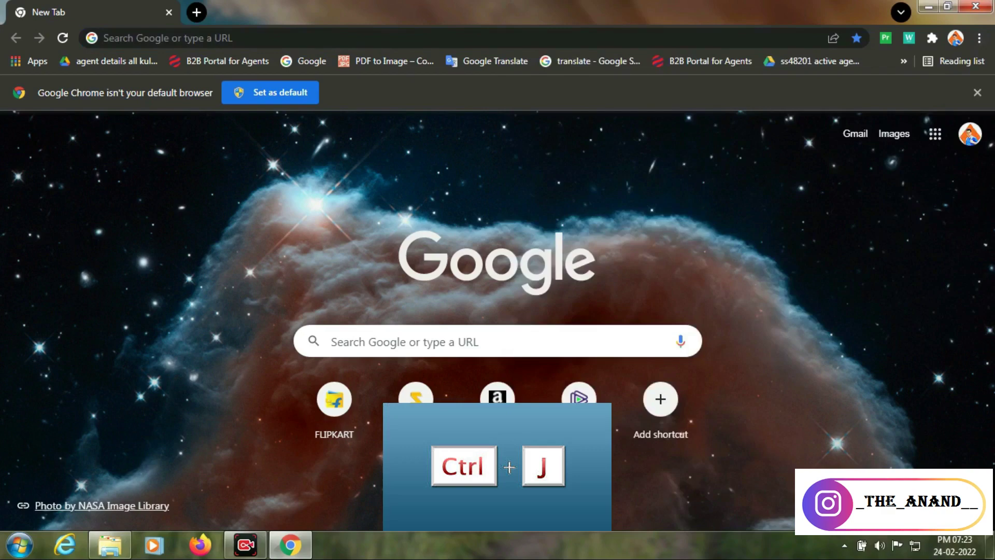
pyautogui.hotkey('ctrl', 'j')
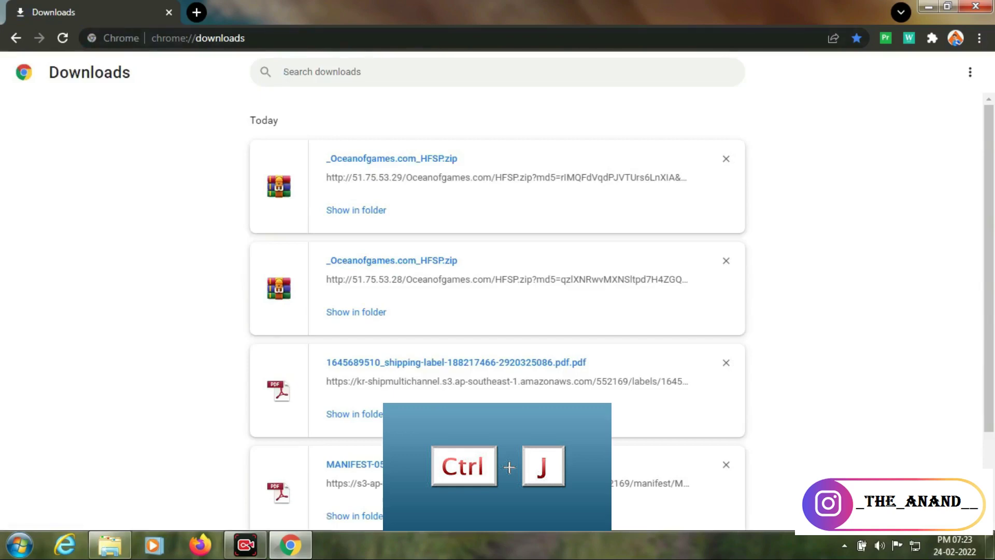
pyautogui.click(976, 6)
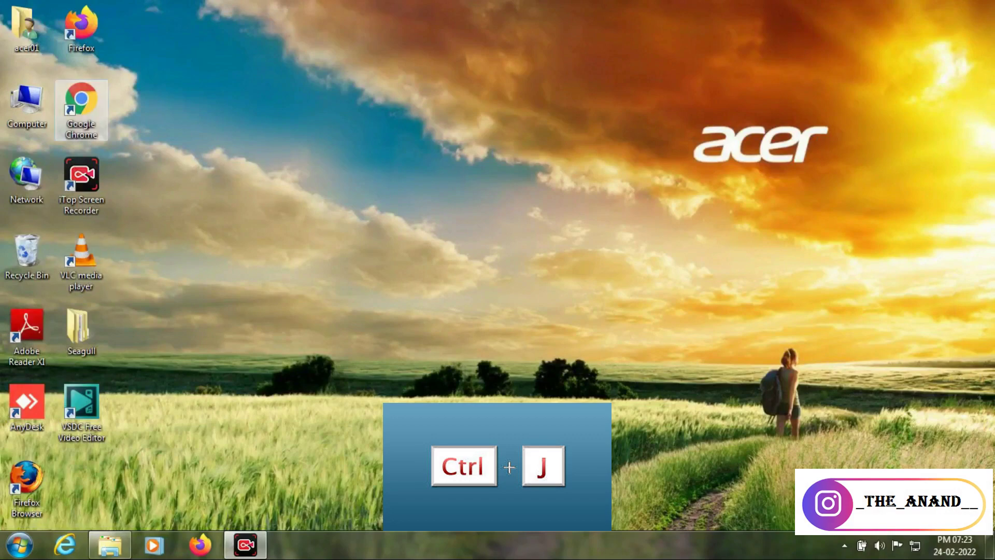
pyautogui.doubleClick(81, 110)
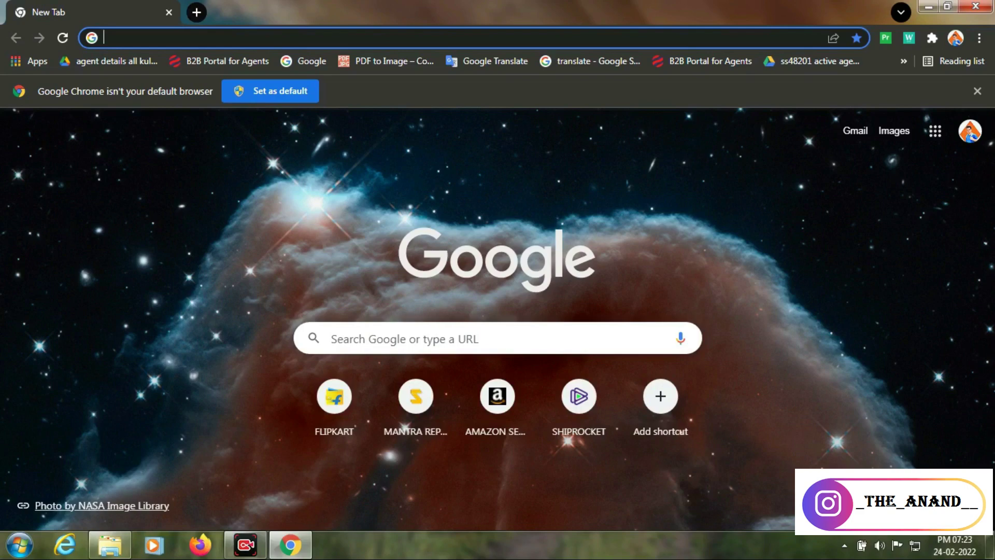
pyautogui.click(197, 12)
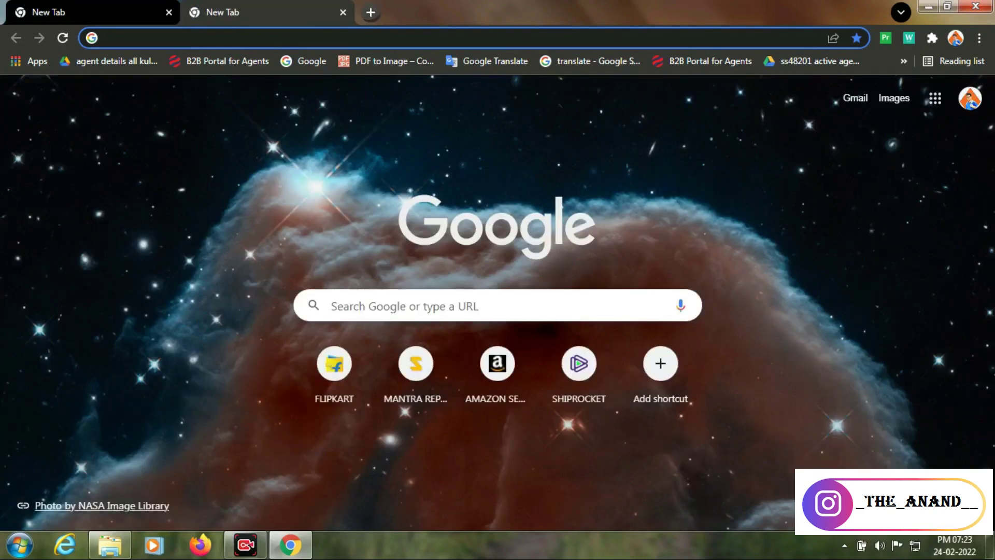
pyautogui.hotkey('ctrl', 't')
pyautogui.hotkey('ctrl', 't')
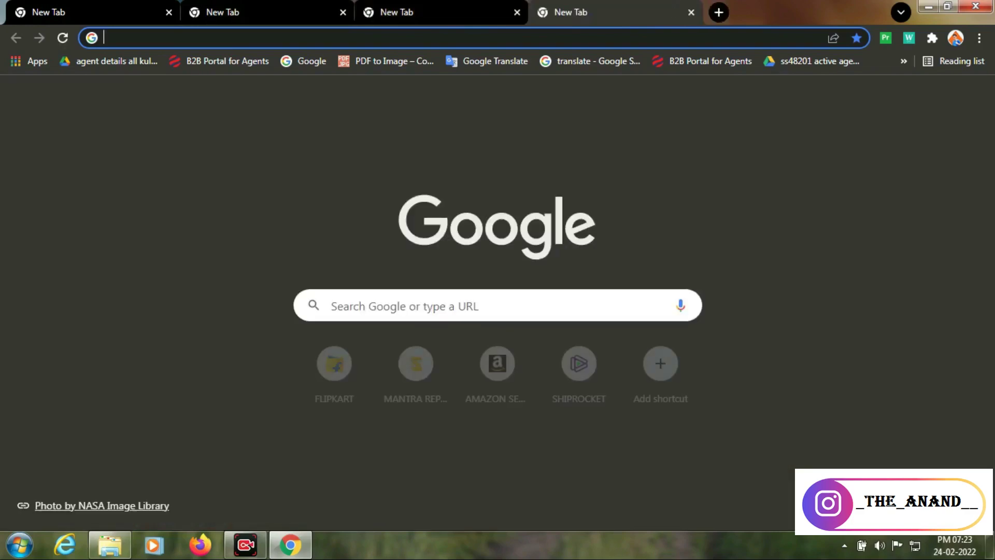
pyautogui.hotkey('ctrl', 'w')
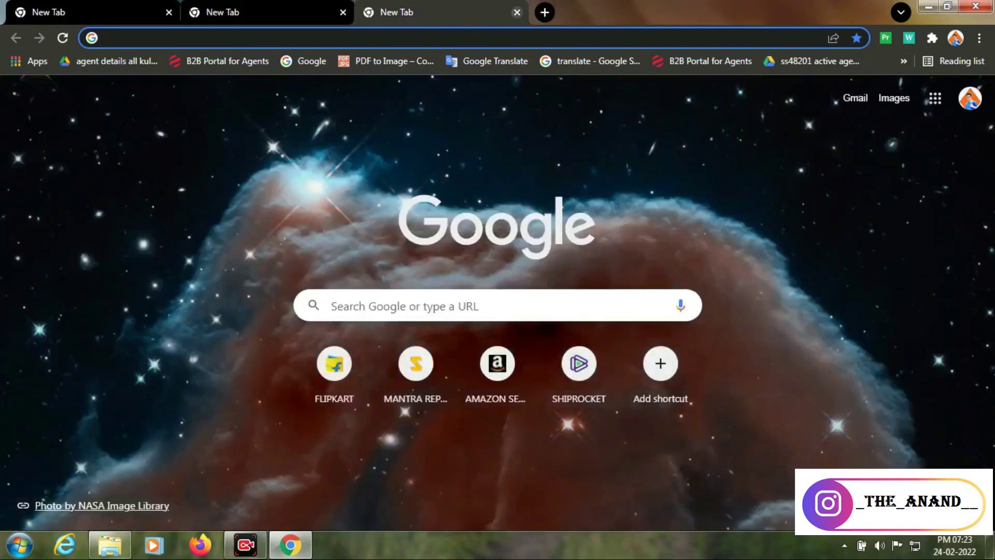
pyautogui.hotkey('ctrl', 'w')
pyautogui.hotkey('ctrl', 'w')
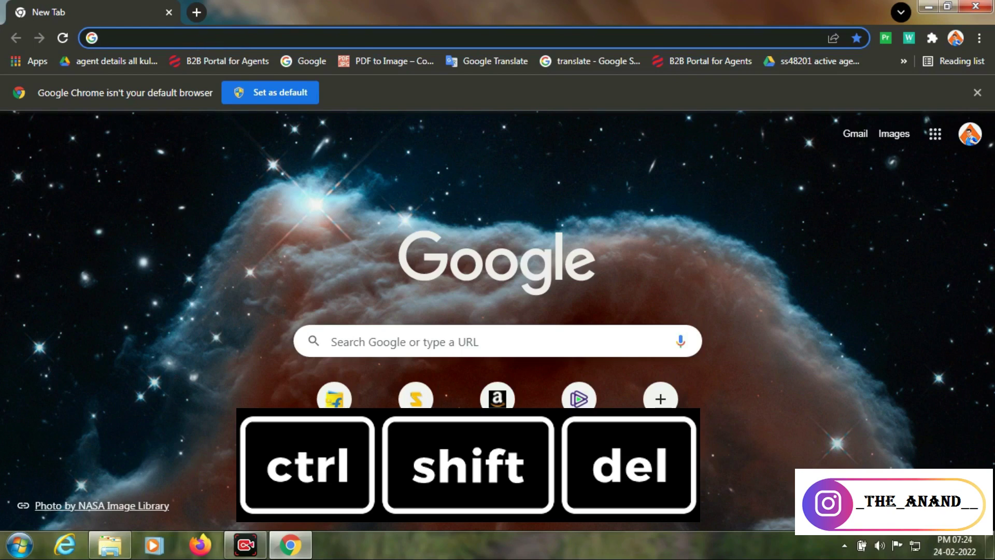
pyautogui.hotkey('ctrl', 'j')
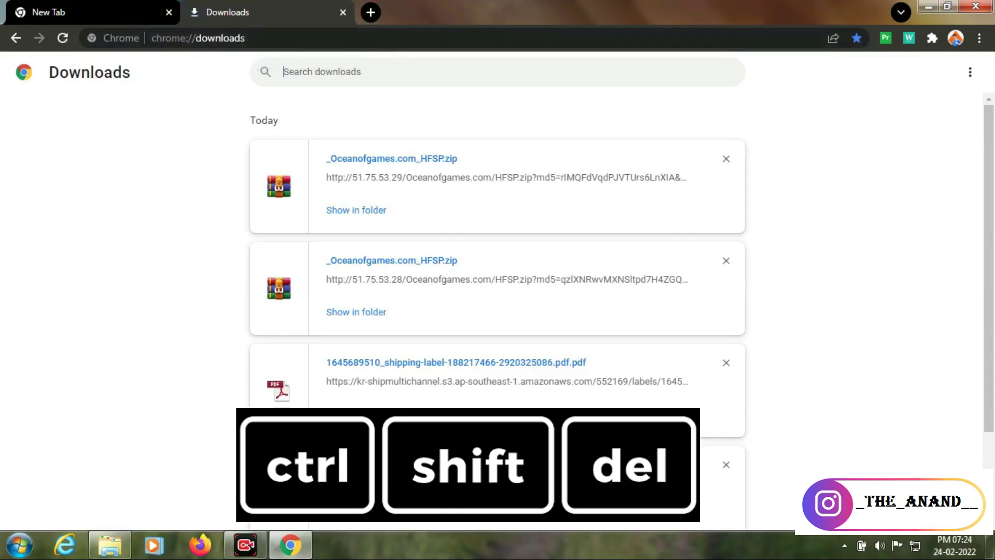
pyautogui.click(98, 12)
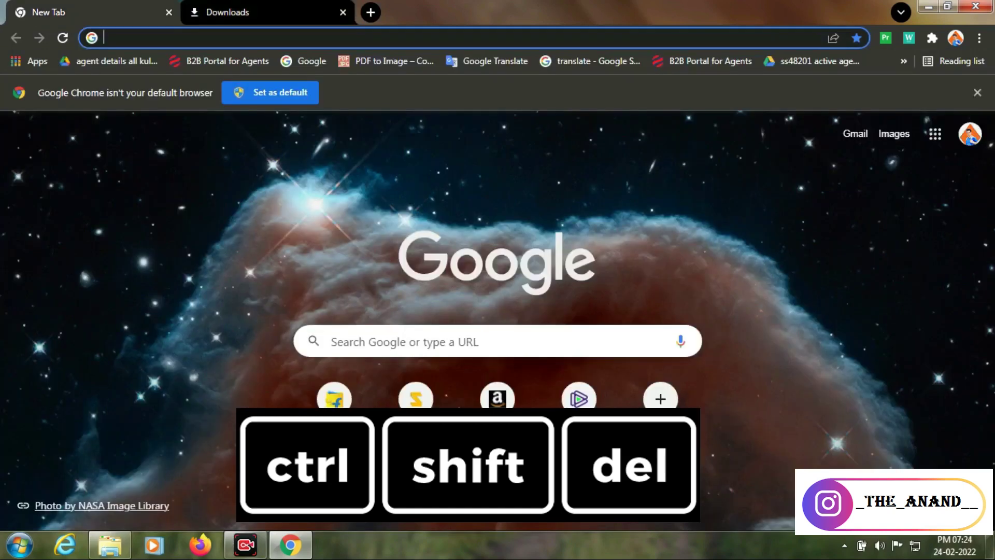
pyautogui.click(268, 13)
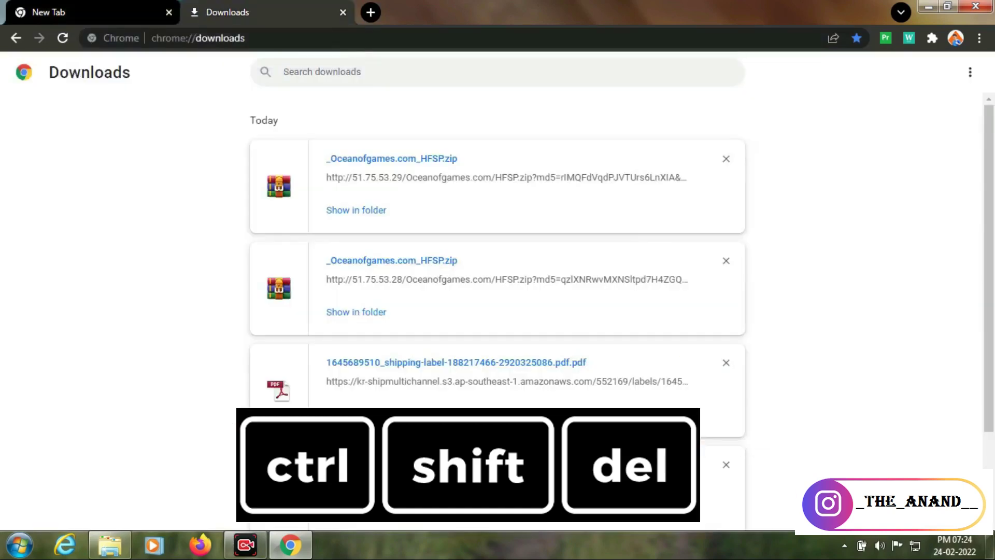
pyautogui.click(343, 12)
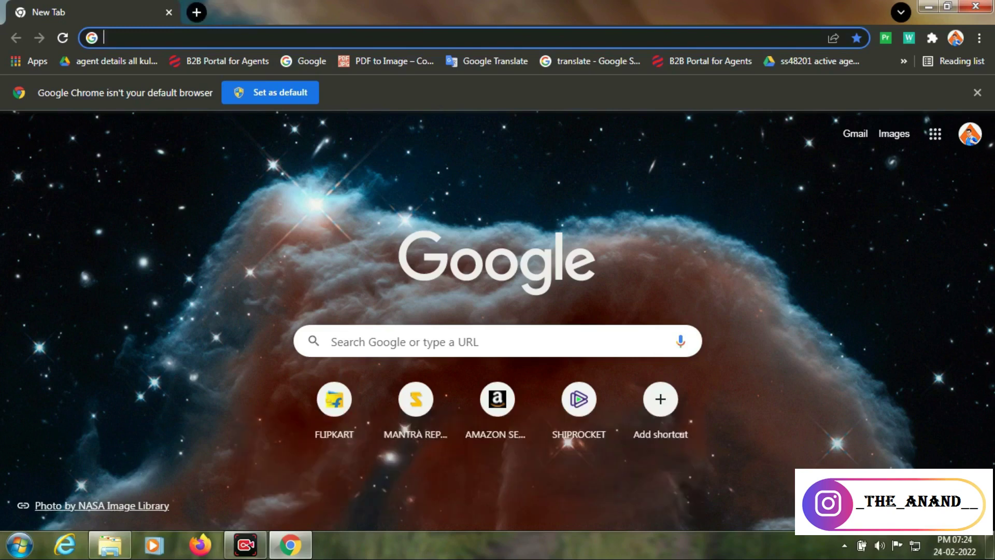